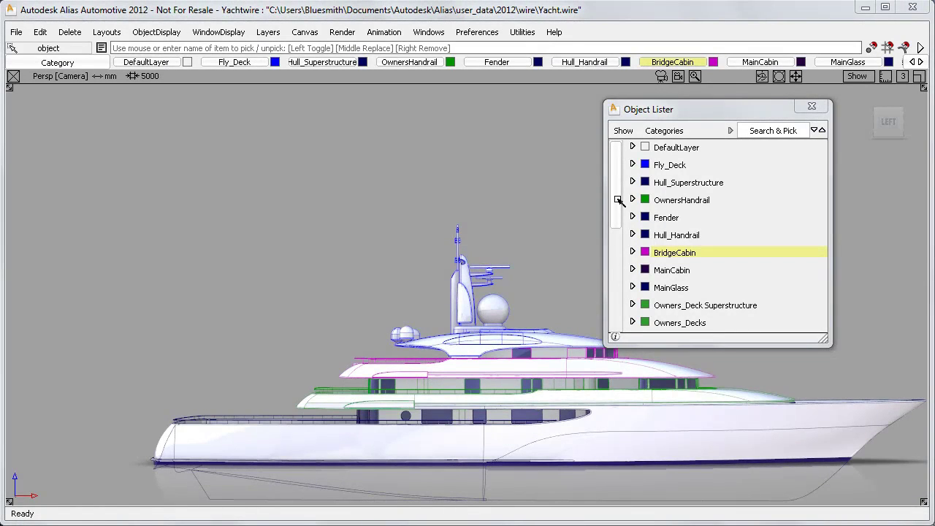
Drag the floating Object Lister aside, close it, and scroll the layer bar right and back
left_click_drag(620, 183, 615, 237)
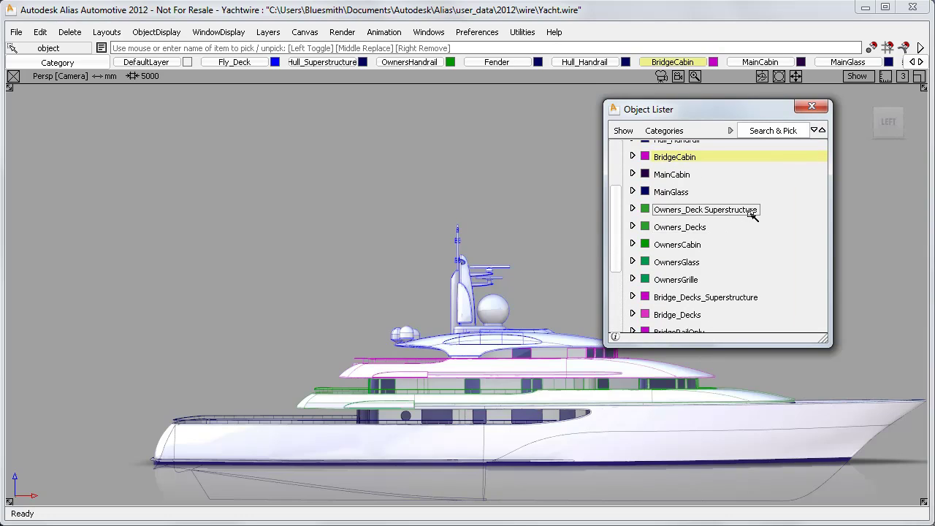
left_click_drag(746, 119, 241, 139)
left_click(317, 135)
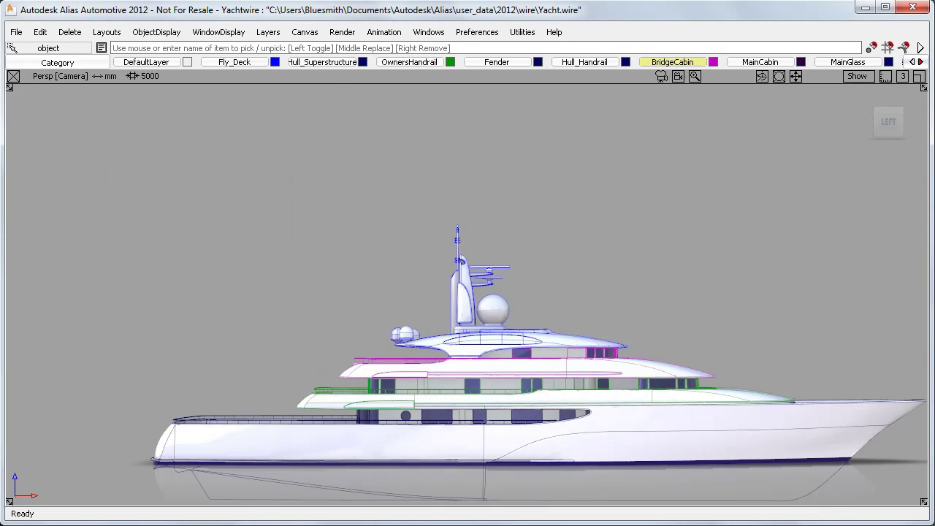
left_click(920, 61)
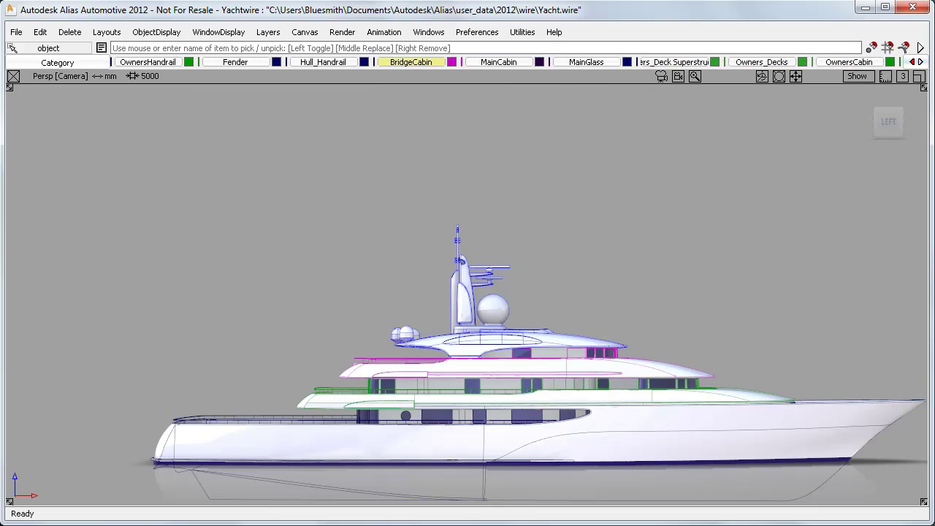
left_click(911, 61)
Toggle off the layer bar, then open the Object Lister with the Embedded option ticked
left_click(268, 32)
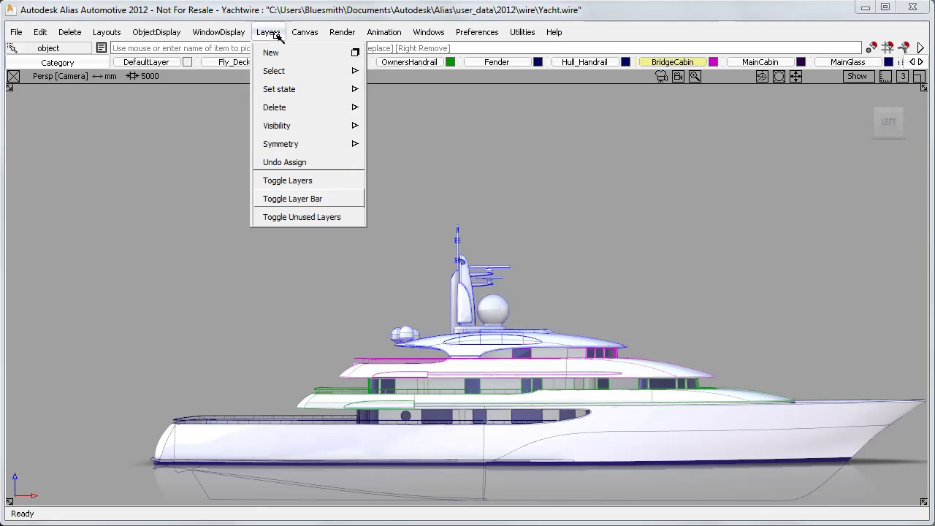
left_click(299, 199)
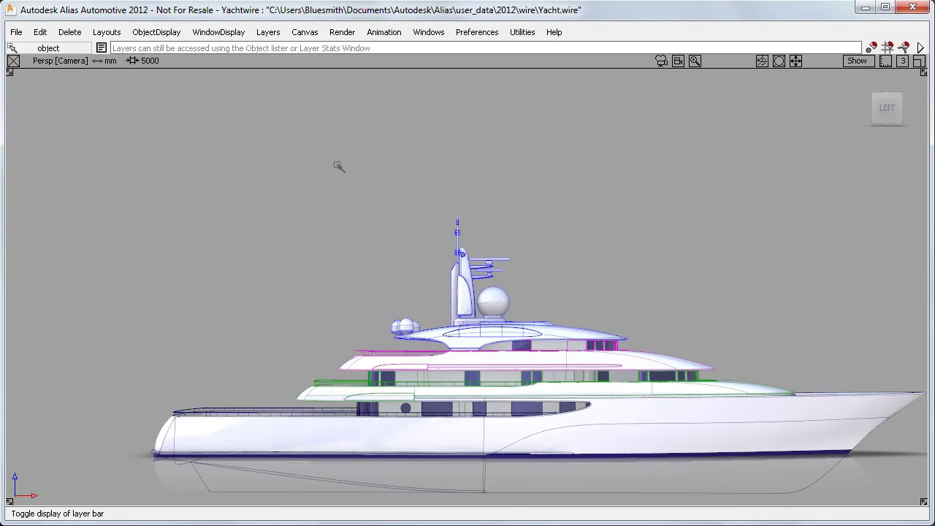
left_click(428, 32)
left_click(523, 145)
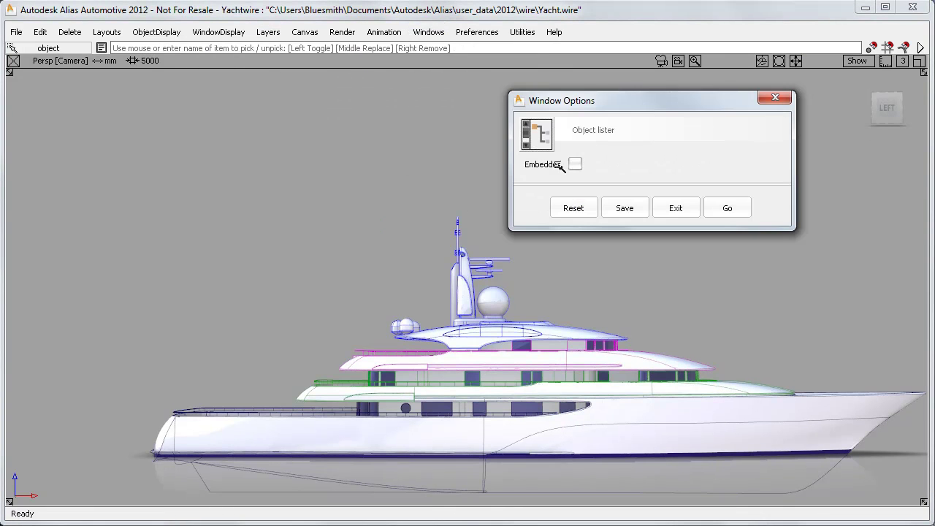
left_click(576, 165)
left_click(727, 208)
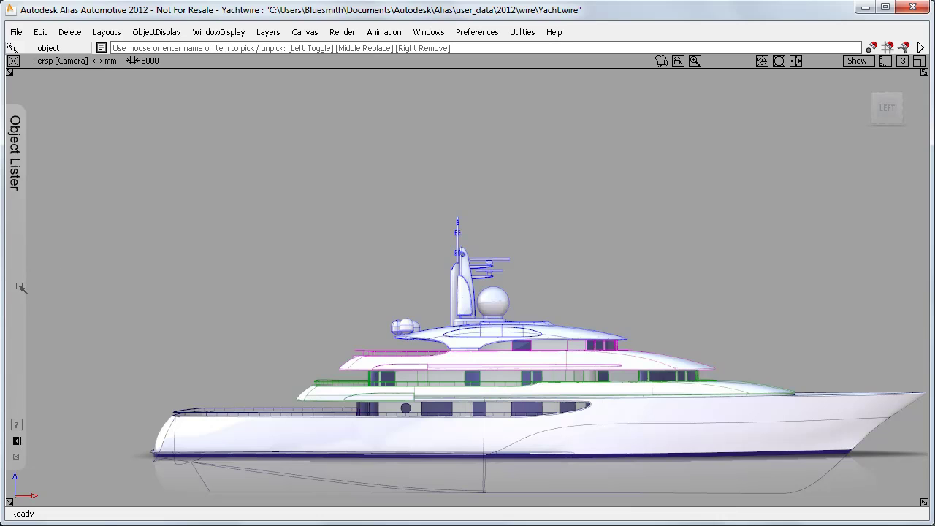
Pin the docked Object Lister open, enlarge it from the bottom corner, then close and reopen it
mouse_move(19, 286)
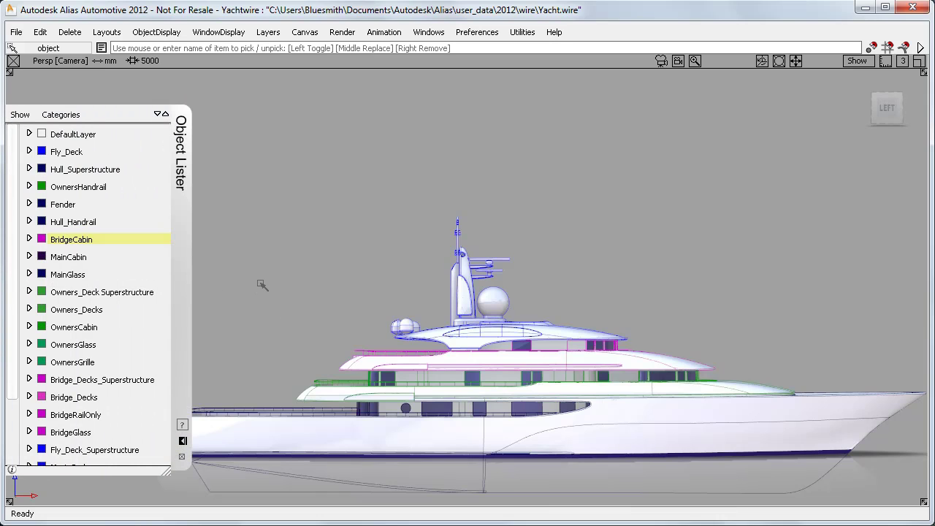
left_click(183, 441)
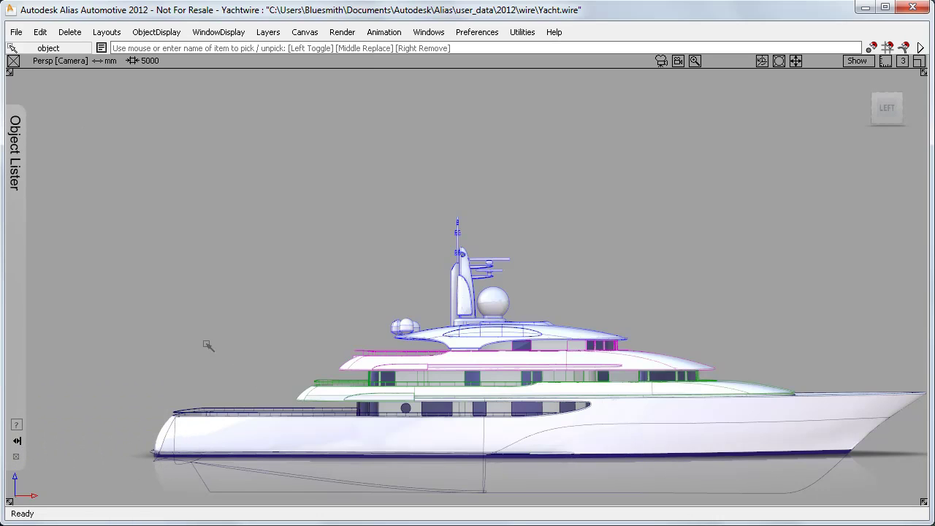
mouse_move(16, 319)
mouse_move(20, 387)
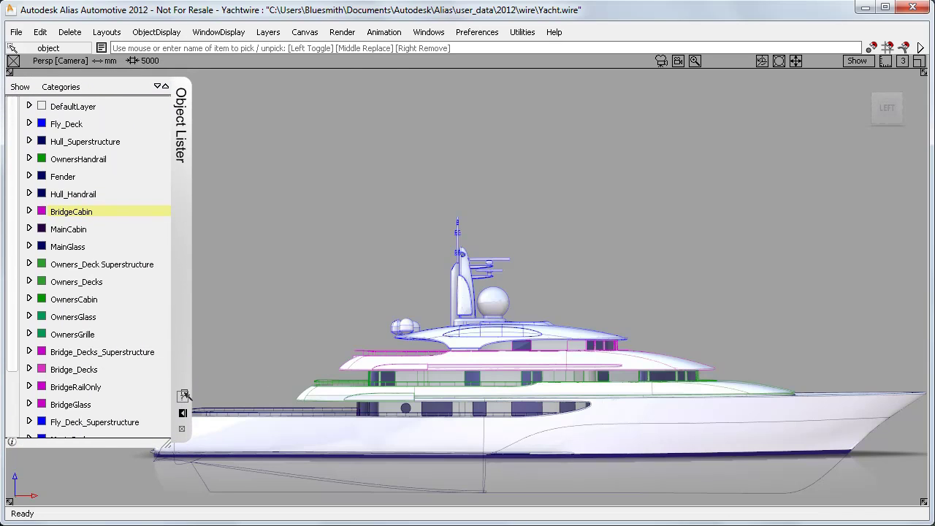
left_click_drag(170, 441, 194, 484)
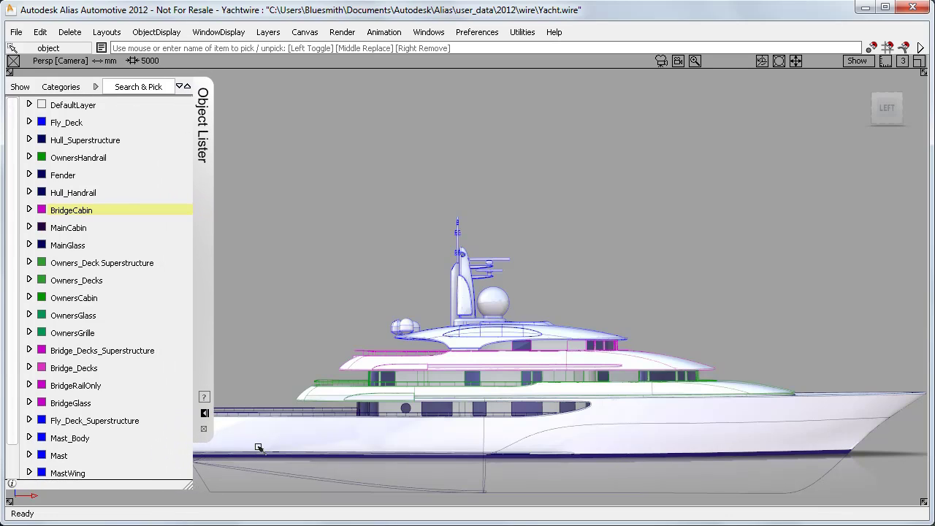
left_click(206, 430)
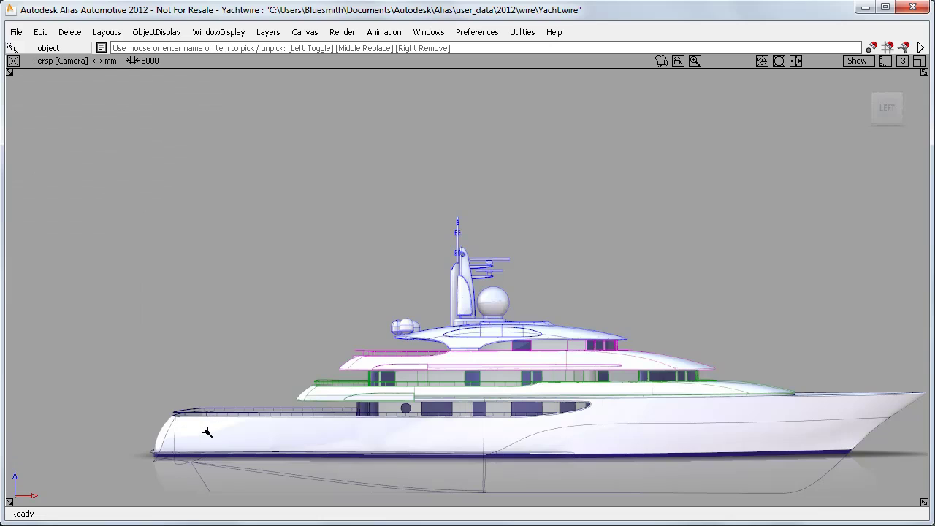
left_click_drag(284, 209, 253, 209, "ctrl+shift")
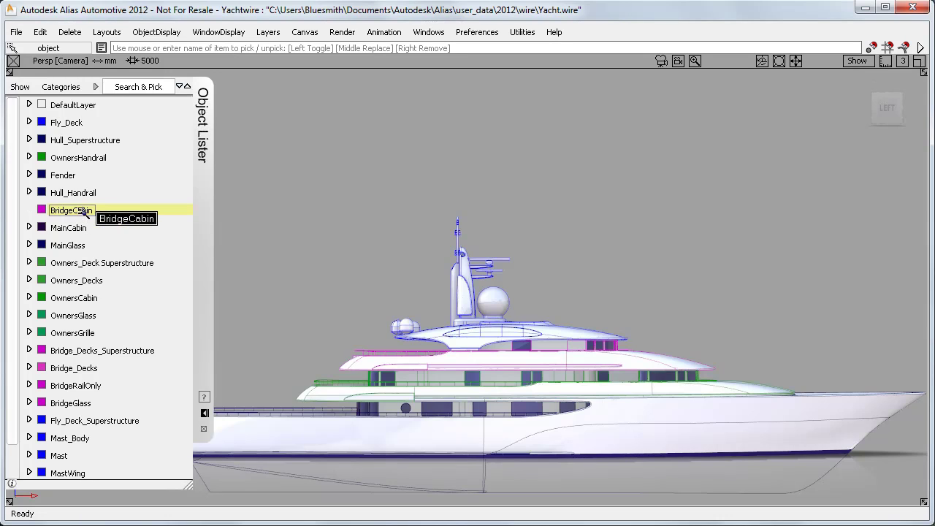
Move BridgeCabin, Fly_Deck and OwnersHandrail beside their related Bridge, Fly Deck and Owners layers
left_click_drag(85, 211, 77, 333)
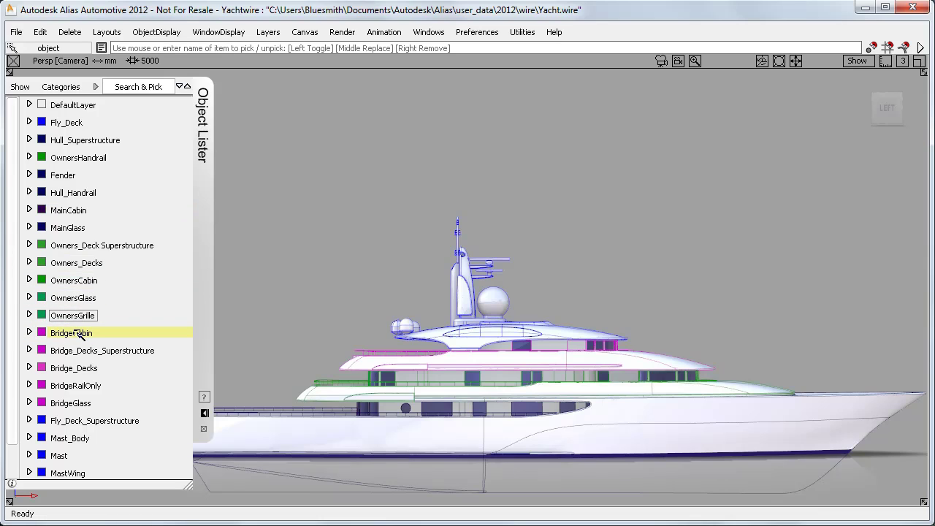
left_click_drag(82, 116, 76, 403)
left_click_drag(79, 139, 77, 231)
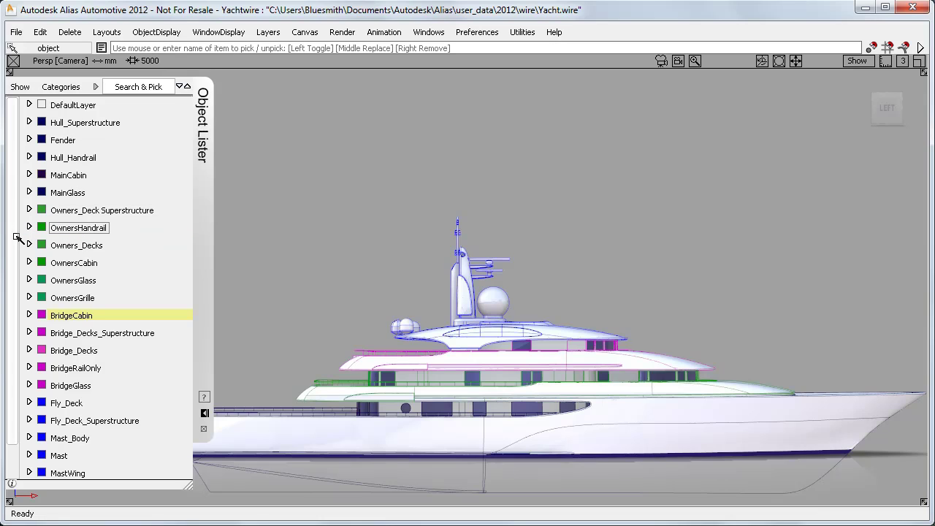
scroll(10, 278, "down", 1)
scroll(15, 336, "up", 1)
scroll(15, 313, "up", 1)
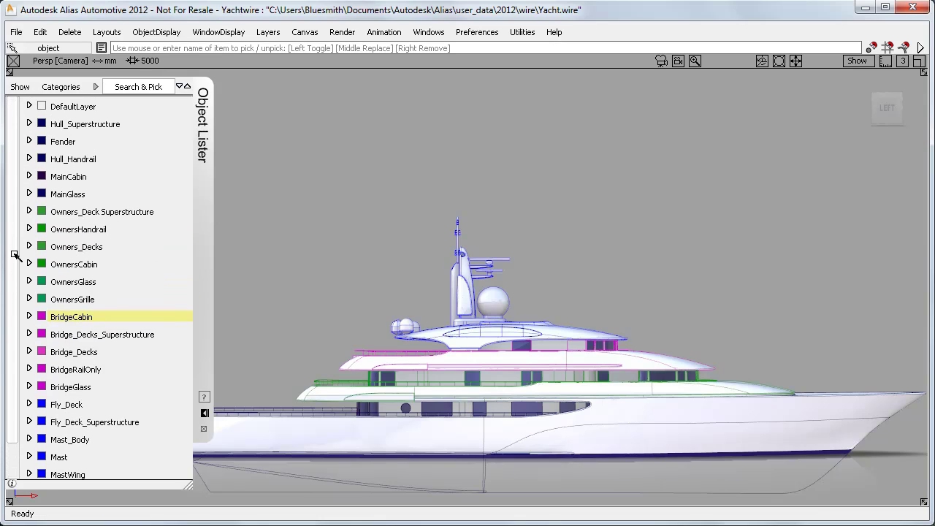
Expand the Fender and Hull_Superstructure layers and move the Fender object into Hull_Superstructure
left_click(32, 142)
left_click(30, 141)
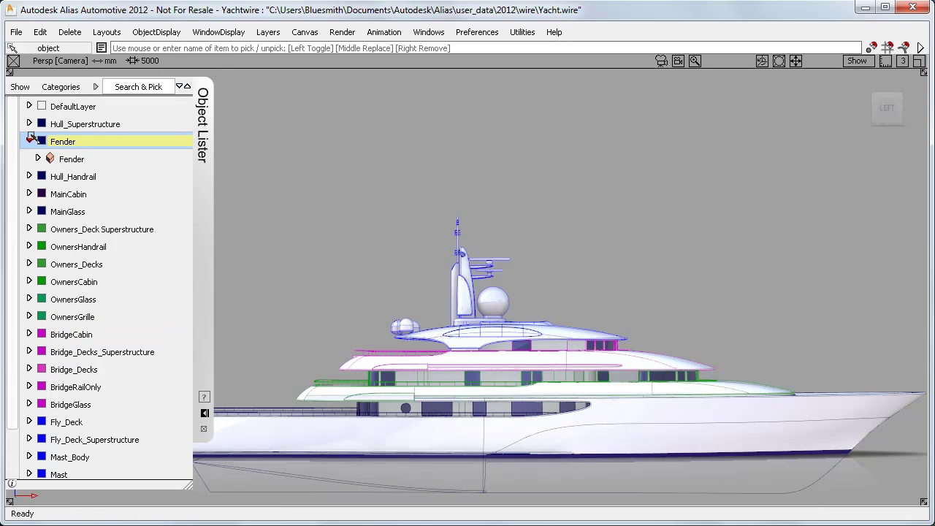
left_click(30, 123)
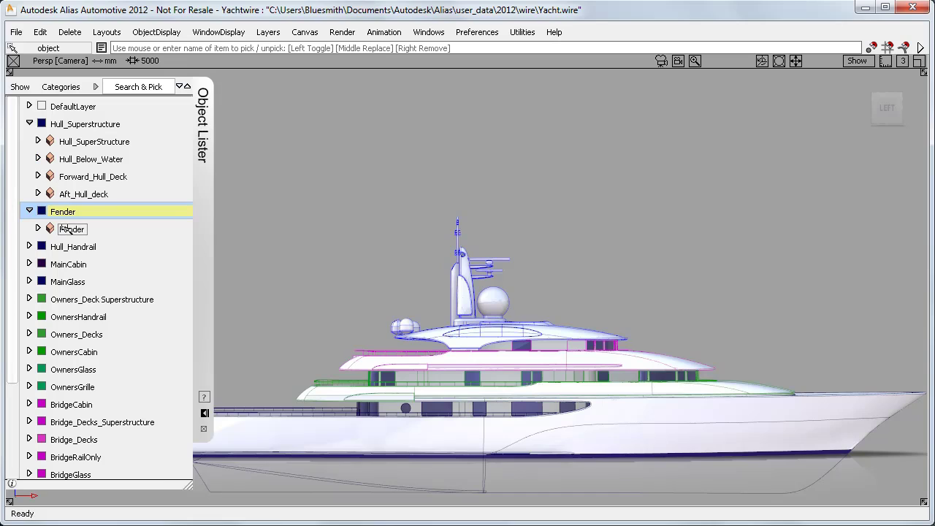
left_click_drag(82, 229, 93, 124)
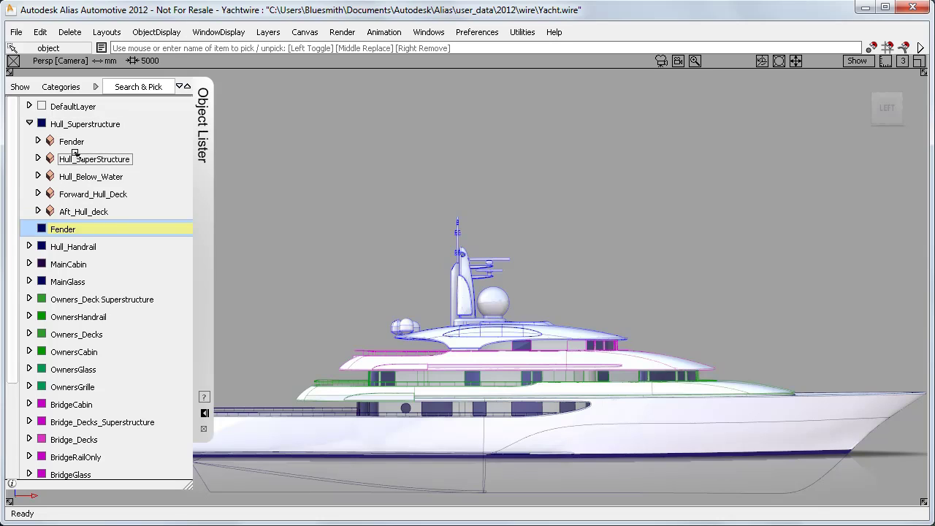
Delete the now-empty Fender layer and confirm
right_click(134, 231)
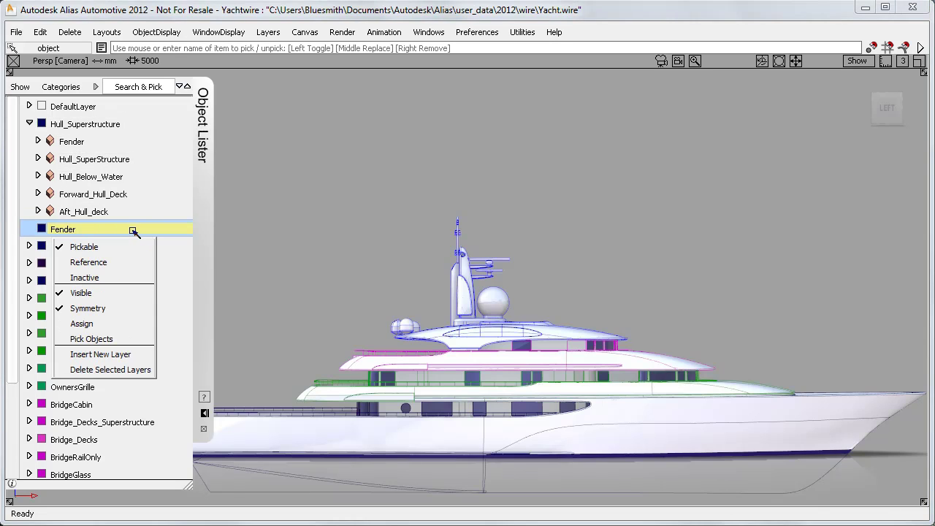
left_click(130, 369)
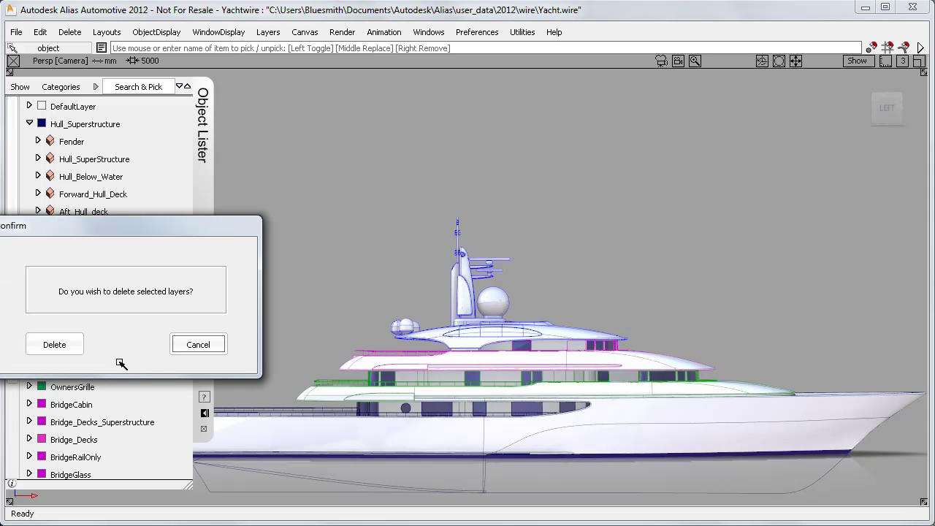
left_click(66, 344)
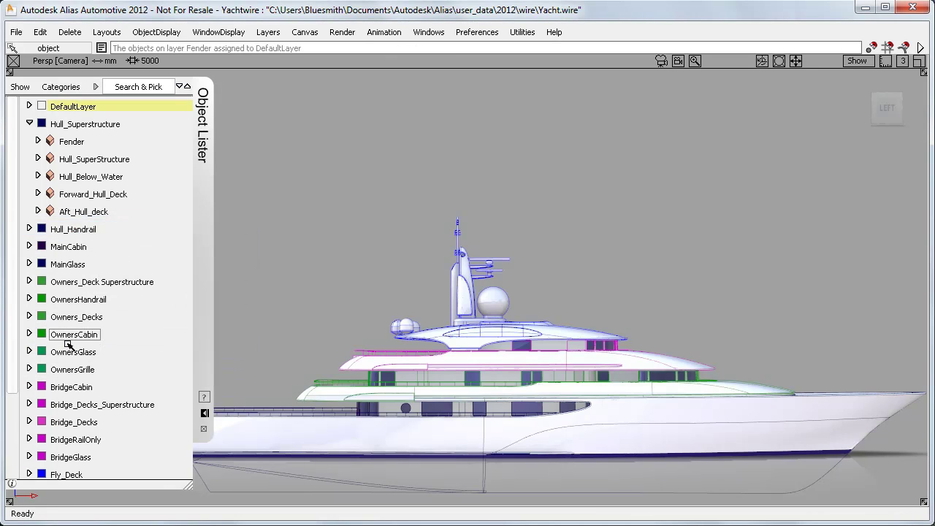
Insert a layer above MainCabin named HullDecks and move Forward_Hull_Deck and Aft_Hull_deck into it
left_click(78, 249)
right_click(114, 250)
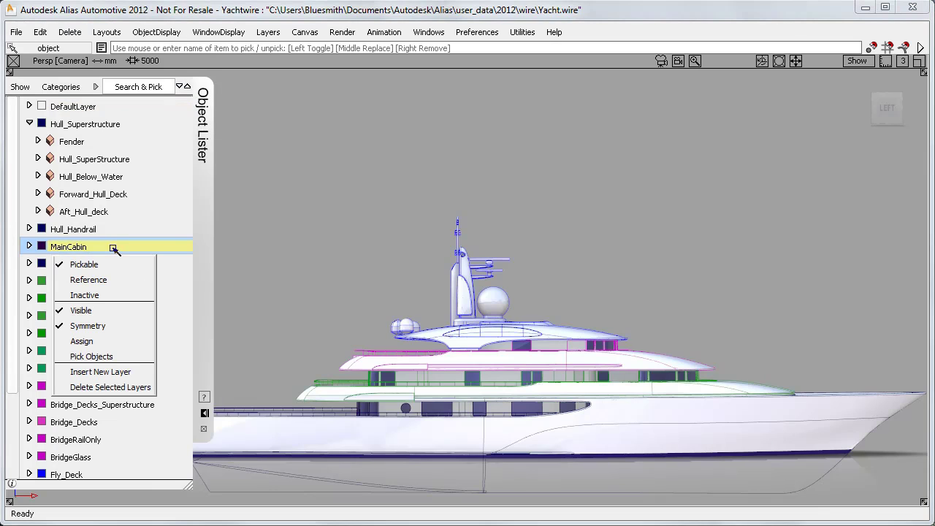
left_click(107, 372)
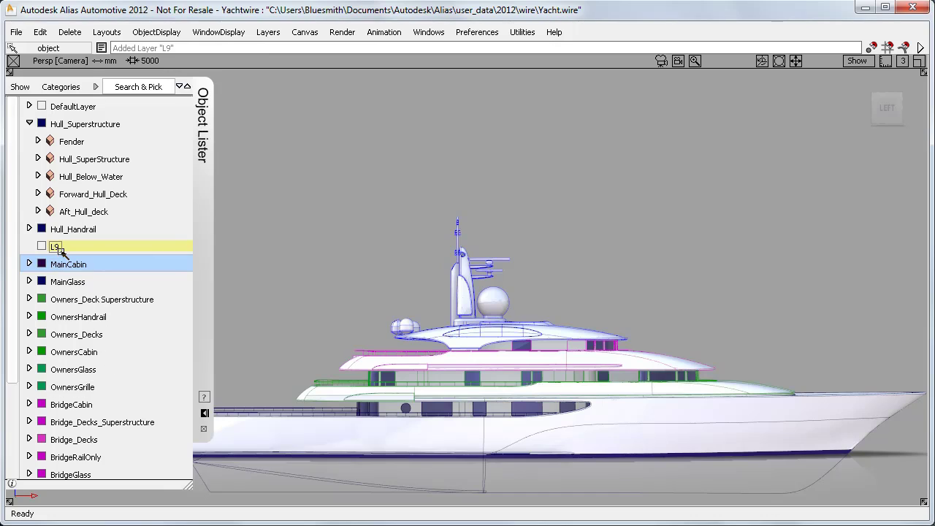
double_click(56, 247)
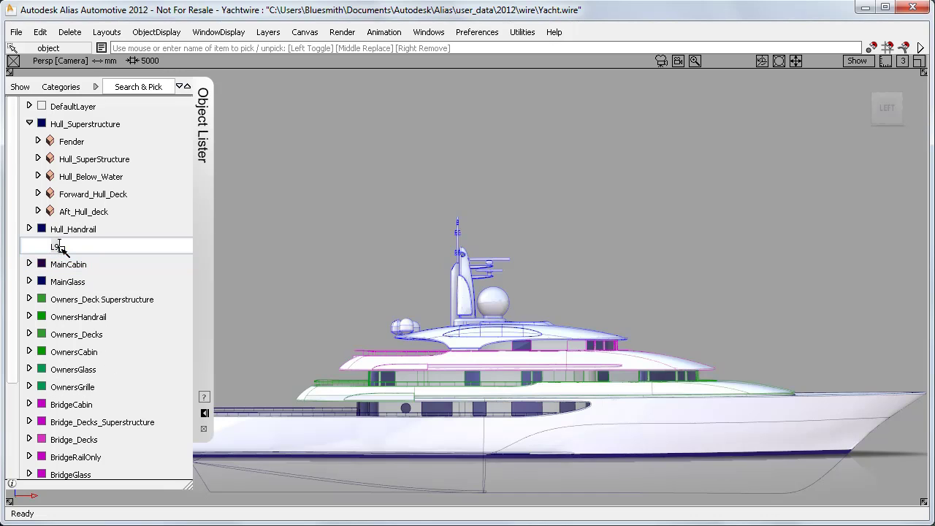
type("HullDecks")
key("Return")
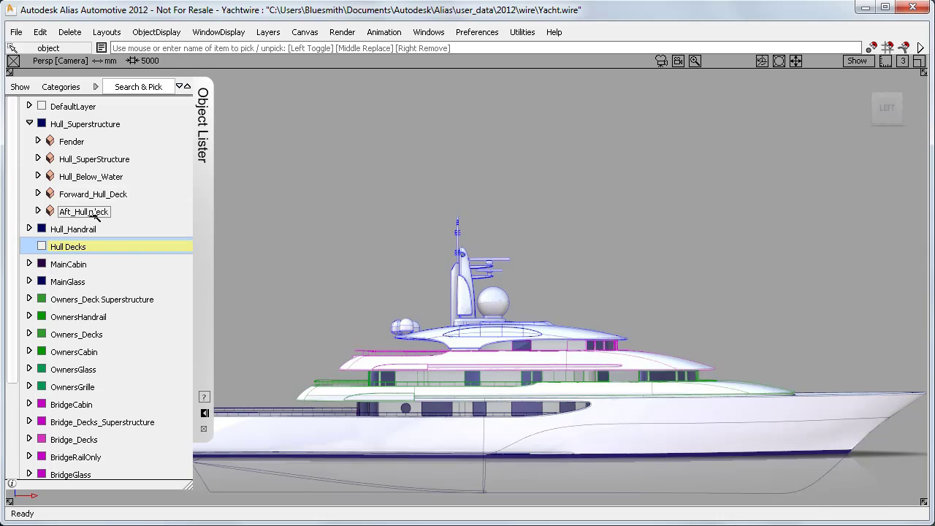
left_click_drag(97, 214, 93, 249)
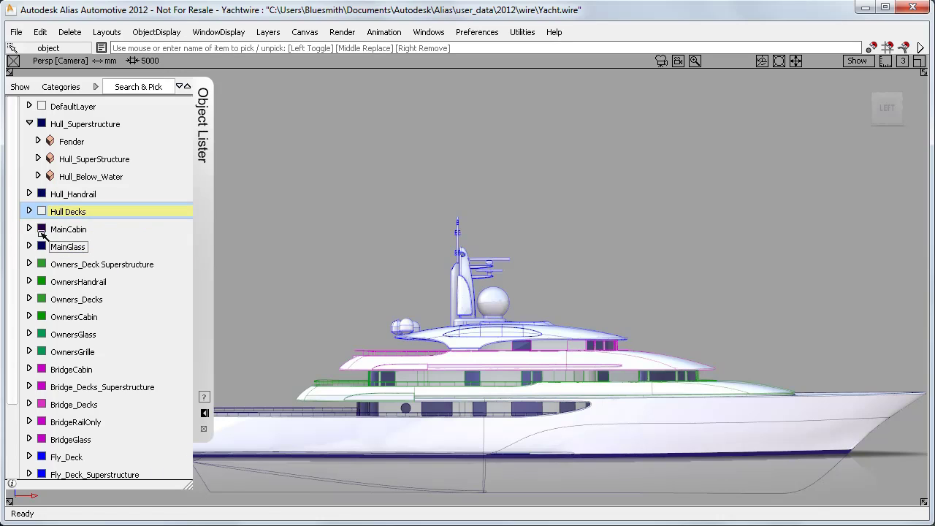
Select the Hull_SuperStructure and Hull_Below_Water objects and combine them into one group node
left_click(30, 211)
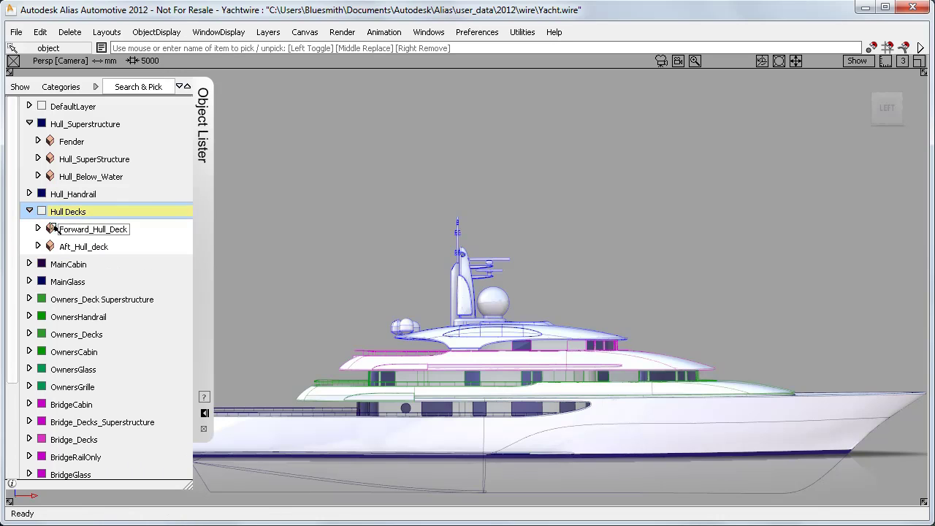
left_click(51, 158)
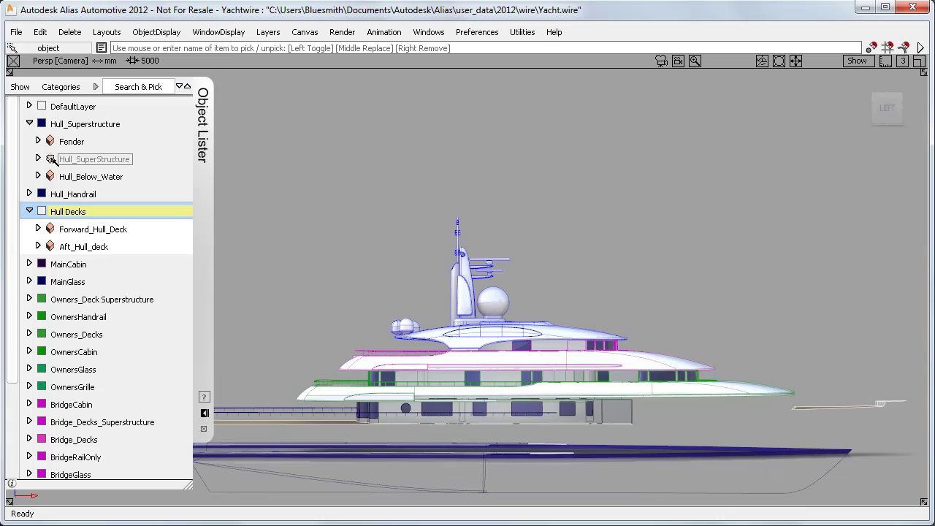
left_click(51, 158)
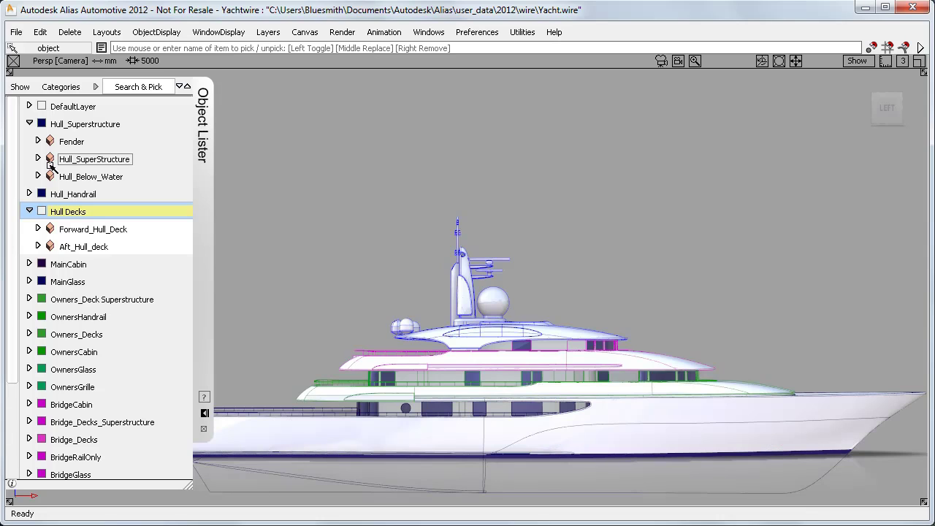
left_click(94, 158)
left_click(113, 179)
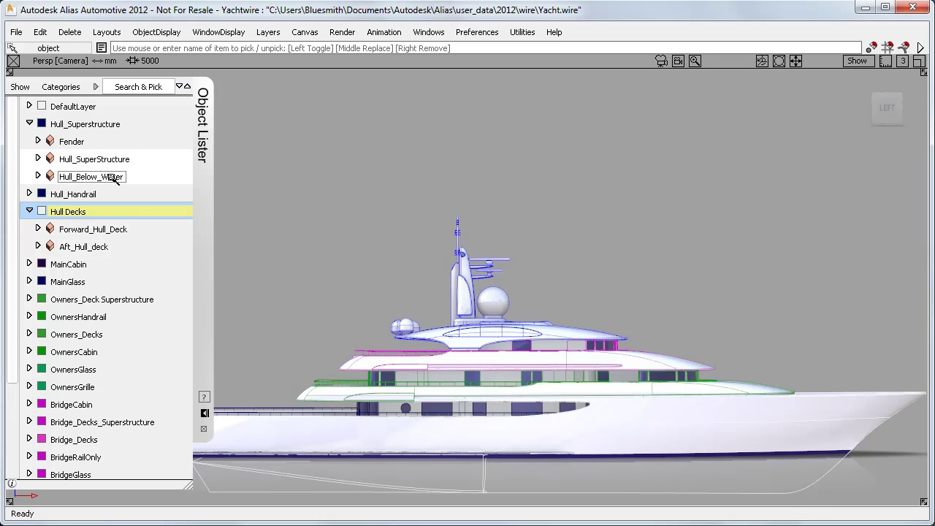
right_click(114, 178)
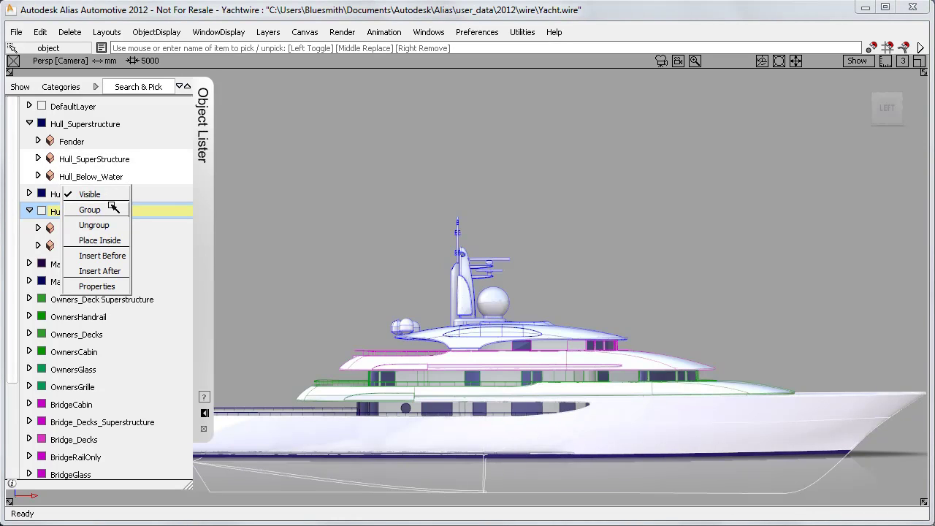
left_click(113, 210)
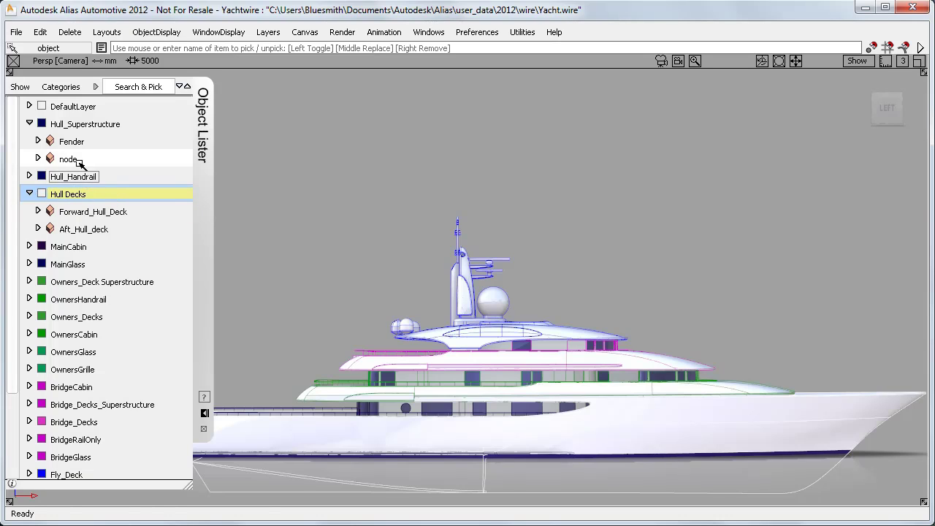
Switch the Object Lister to list by object, then back to listing by layer
left_click(25, 124)
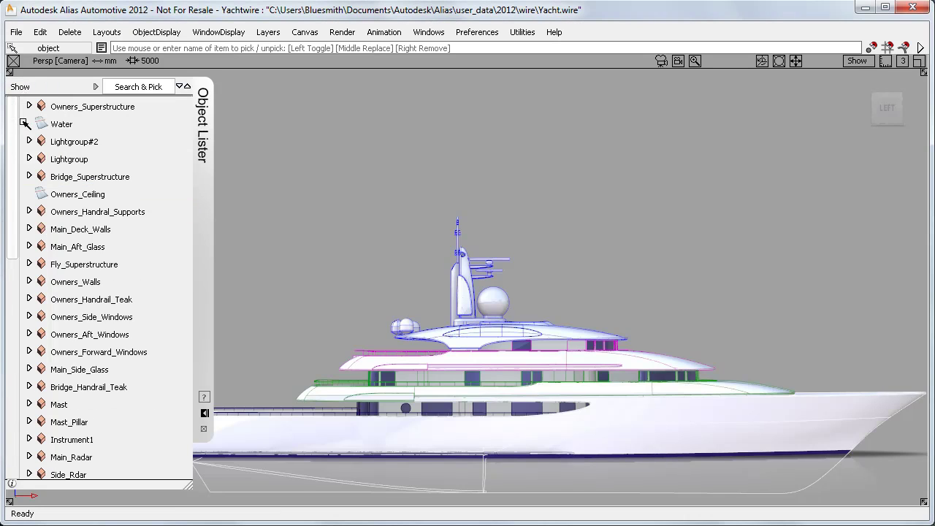
right_click(77, 143)
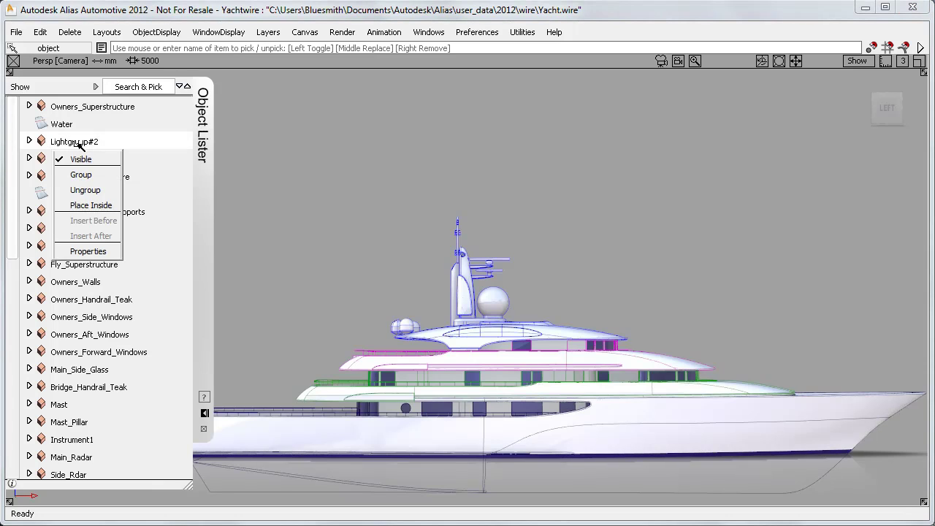
left_click(20, 87)
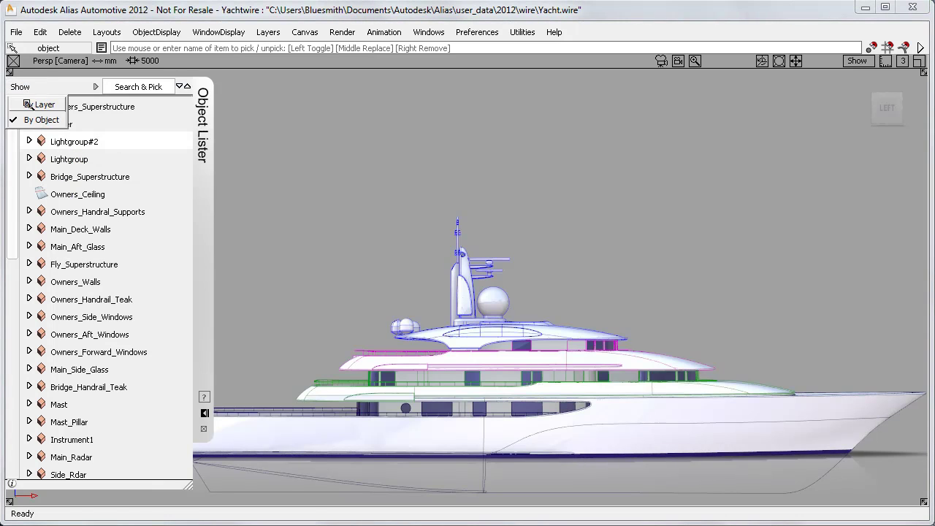
left_click(29, 100)
Collapse the layer branches and create a new layer category named SS in the Categories Editor
left_click(29, 123)
left_click(30, 158)
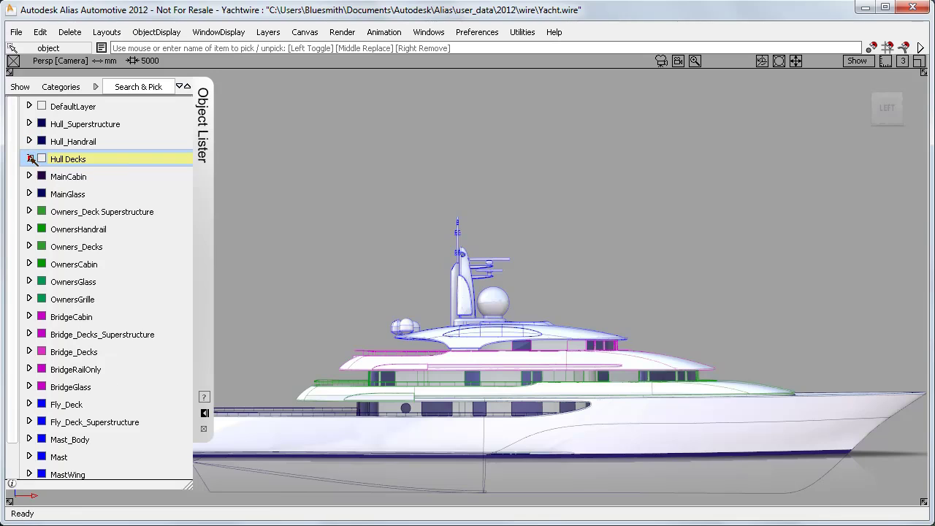
left_click(67, 87)
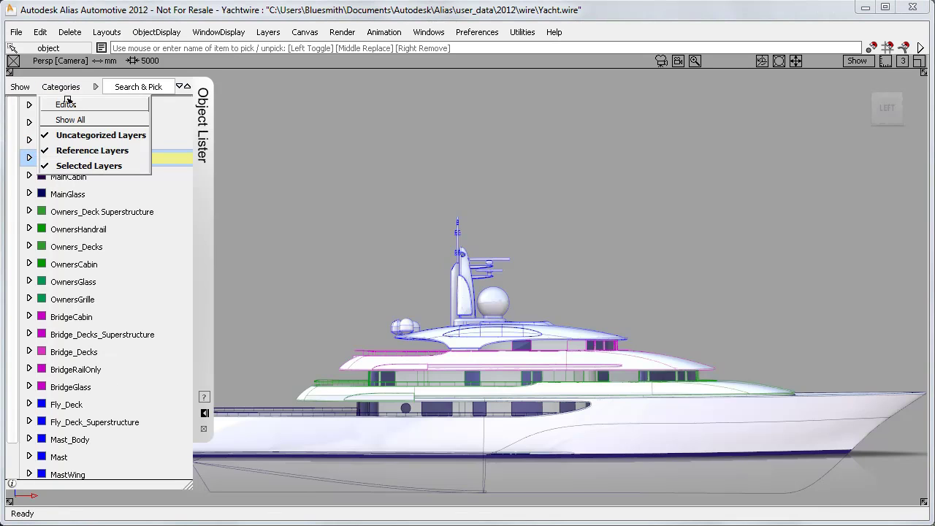
left_click(67, 103)
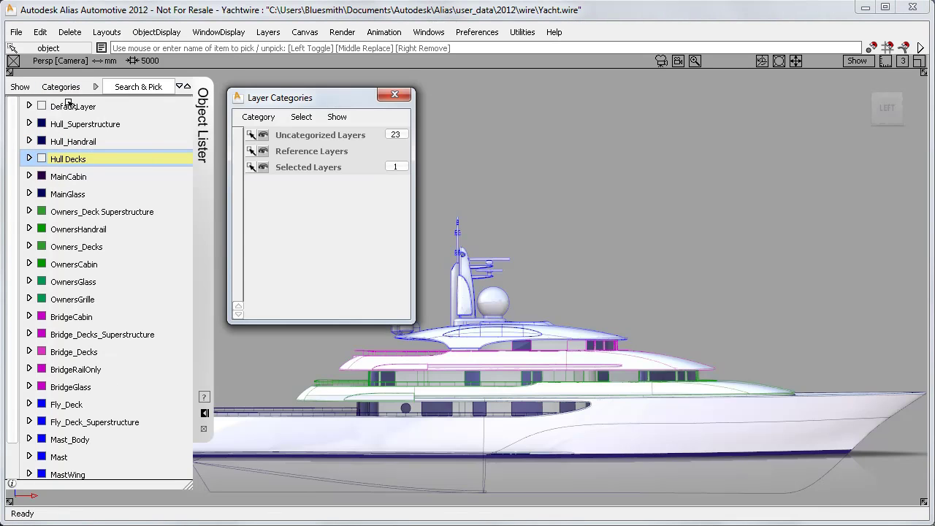
left_click(257, 118)
left_click(265, 133)
double_click(288, 184)
type("SS")
Put the Hull, Owners_Deck, Bridge_Decks and Fly_Deck superstructure layers into SS and isolate it
left_click(119, 125)
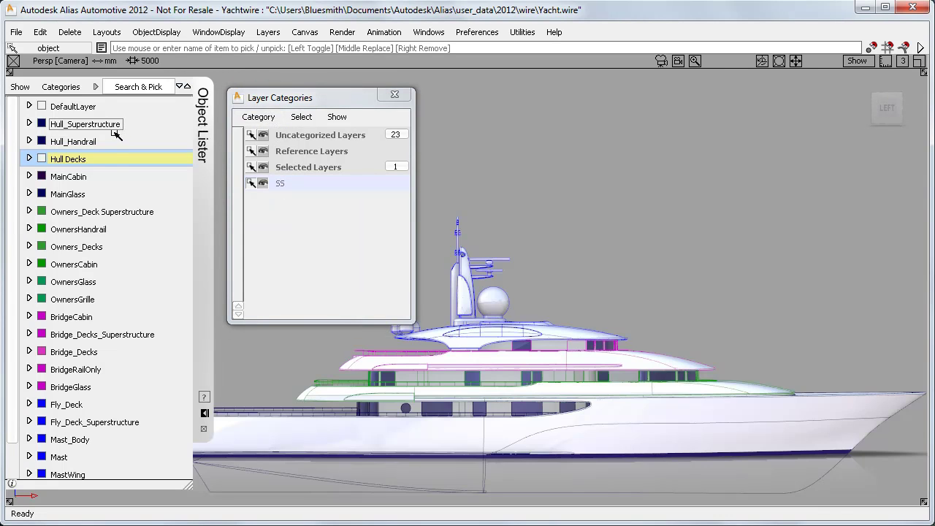
left_click(110, 212, "ctrl")
left_click(121, 335, "ctrl")
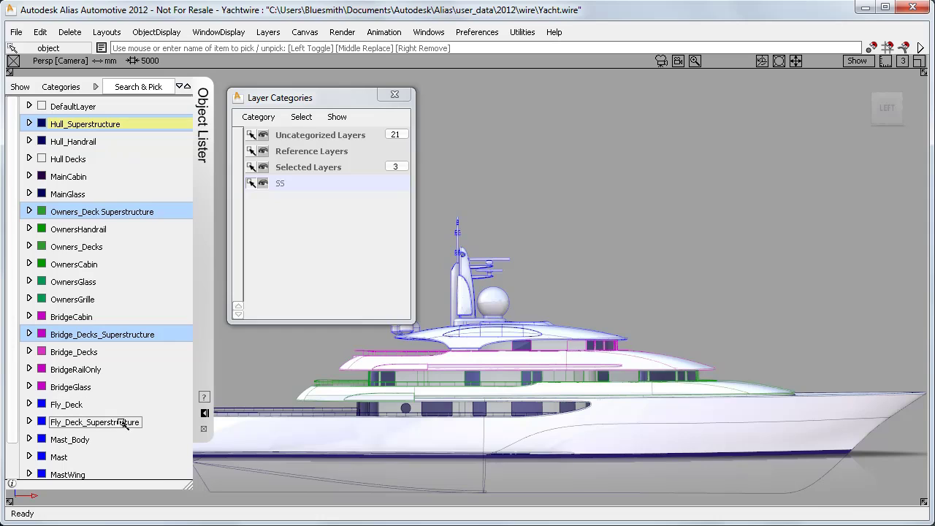
left_click(124, 423, "ctrl")
left_click_drag(124, 423, 289, 186)
right_click_drag(351, 185, 355, 238)
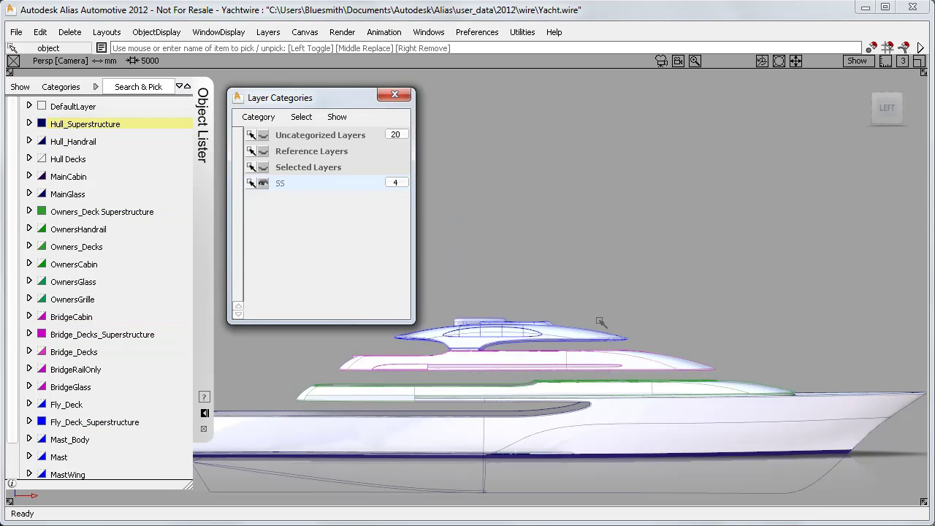
left_click_drag(593, 316, 567, 309, "alt+shift")
Add four new layer categories via Category > New Category
left_click(259, 118)
left_click(265, 134)
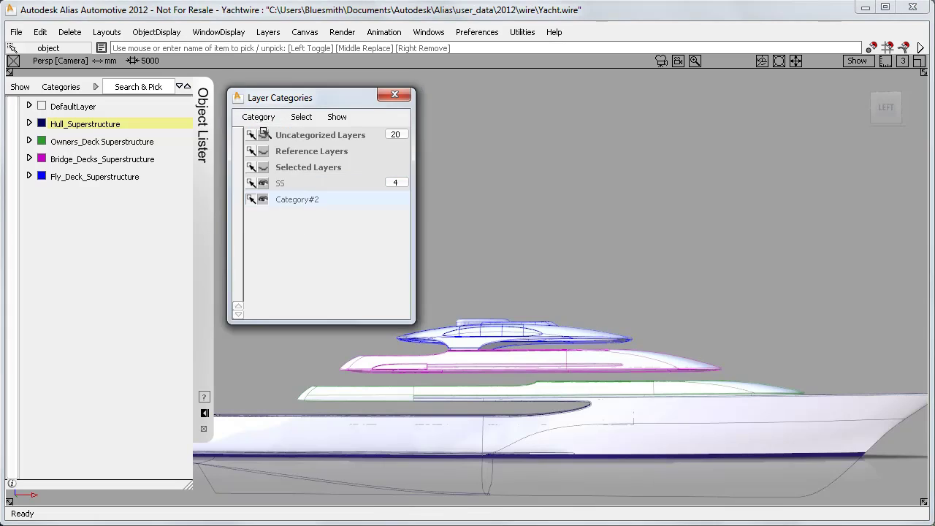
left_click(258, 116)
left_click(264, 134)
left_click(258, 117)
left_click(264, 134)
left_click(259, 117)
left_click(265, 134)
Rename Category#2 through #5 to Main, Owner, Bridge and Fly
double_click(292, 199)
type("Main")
key("Return")
double_click(296, 215)
type("Ow")
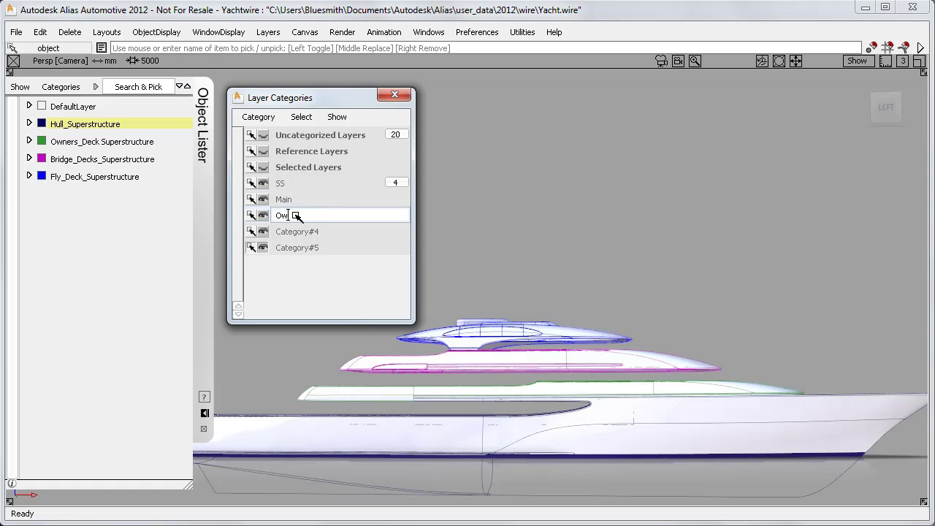
type("ner")
key("Return")
double_click(296, 231)
type("Bri")
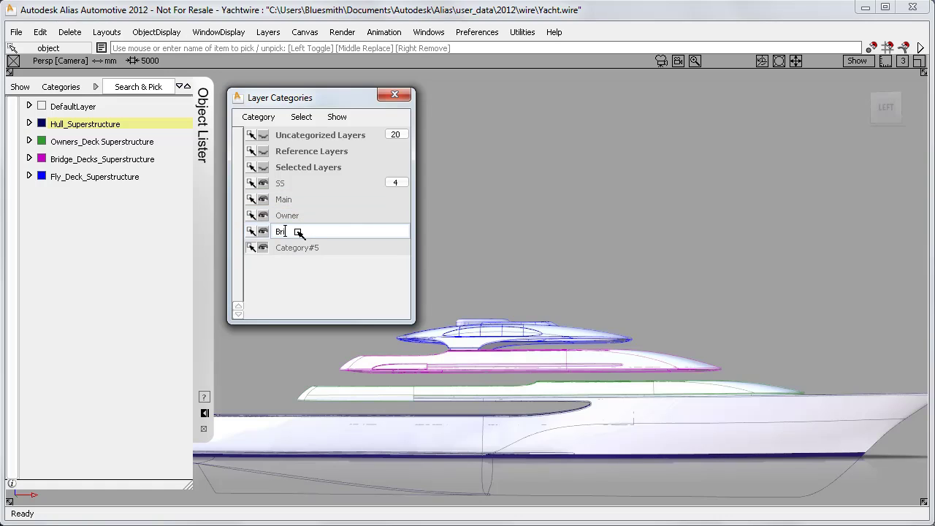
type("dge")
key("Return")
double_click(298, 247)
type("F")
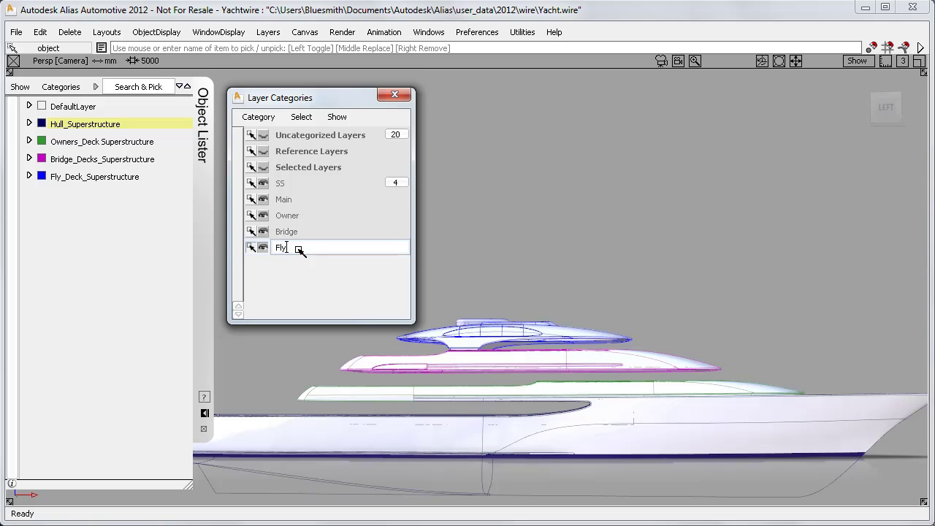
type("ly")
key("Return")
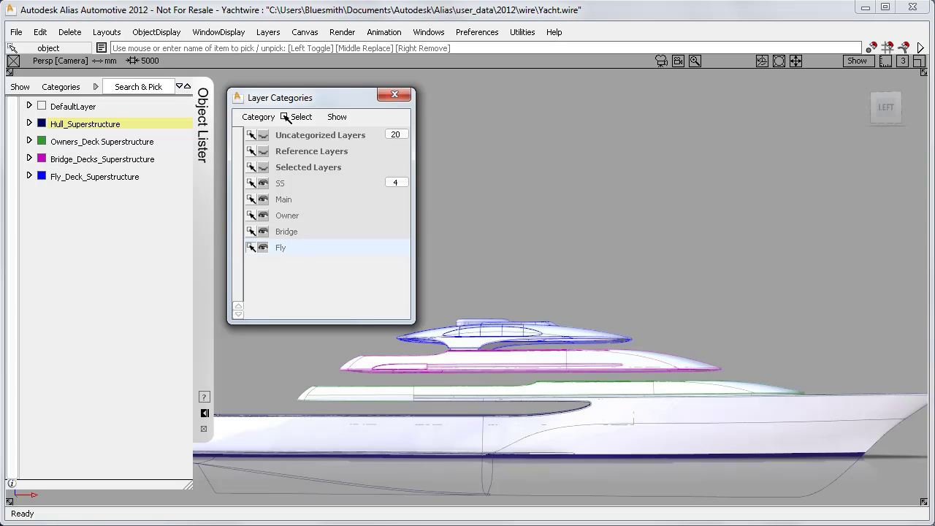
Show all categories, then put Hull_Superstructure through MainGlass into Main and the Owners layers into Owner
left_click(338, 117)
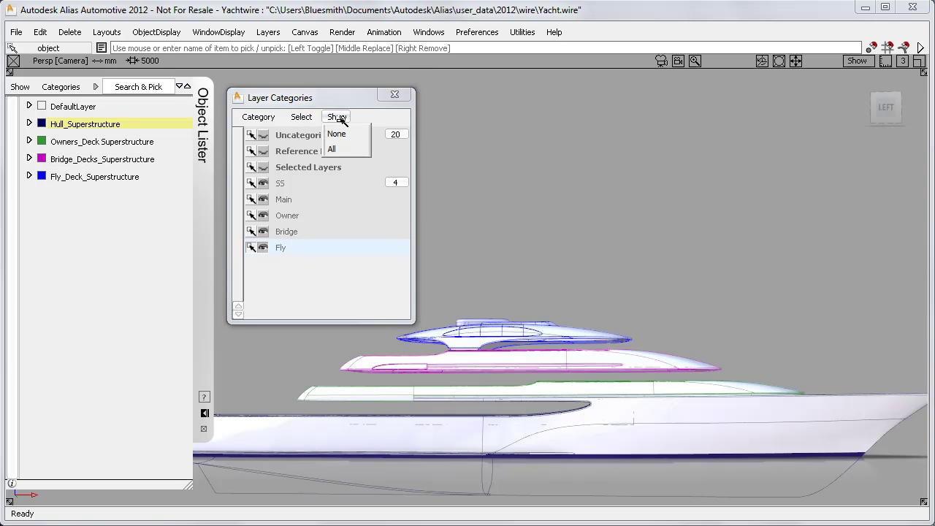
left_click(343, 151)
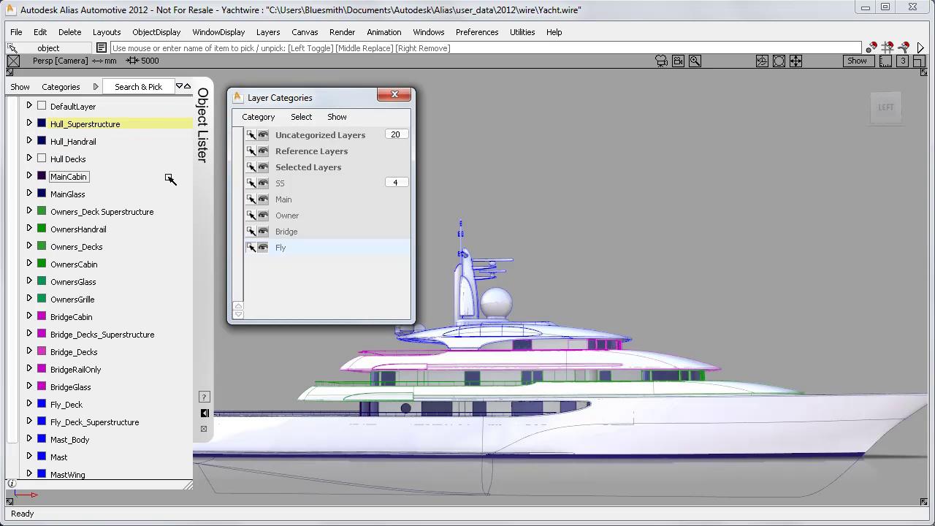
left_click_drag(85, 124, 86, 196)
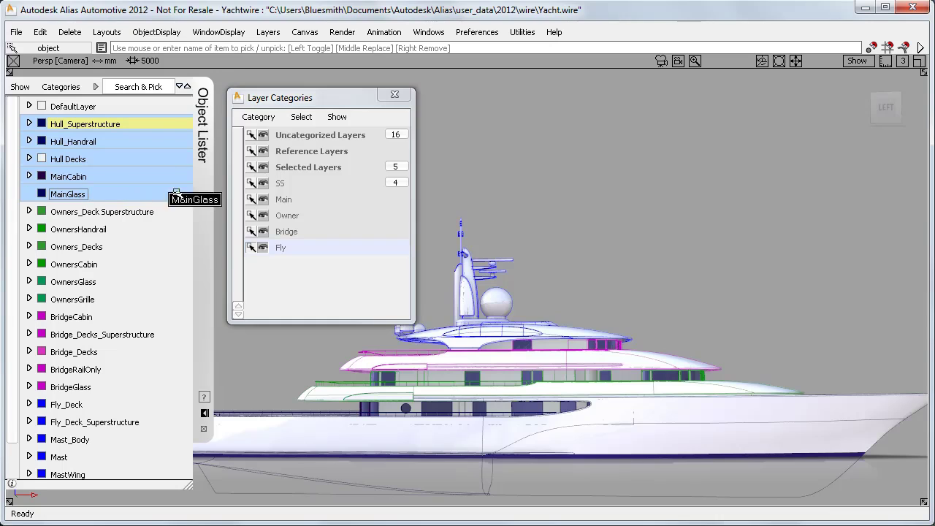
left_click_drag(196, 192, 282, 199)
left_click_drag(127, 217, 286, 217)
Assign BridgeCabin through BridgeGlass to Bridge and Fly_Deck through MastWing to Fly
left_click_drag(98, 319, 296, 232)
left_click_drag(69, 404, 77, 474)
left_click_drag(93, 422, 292, 249)
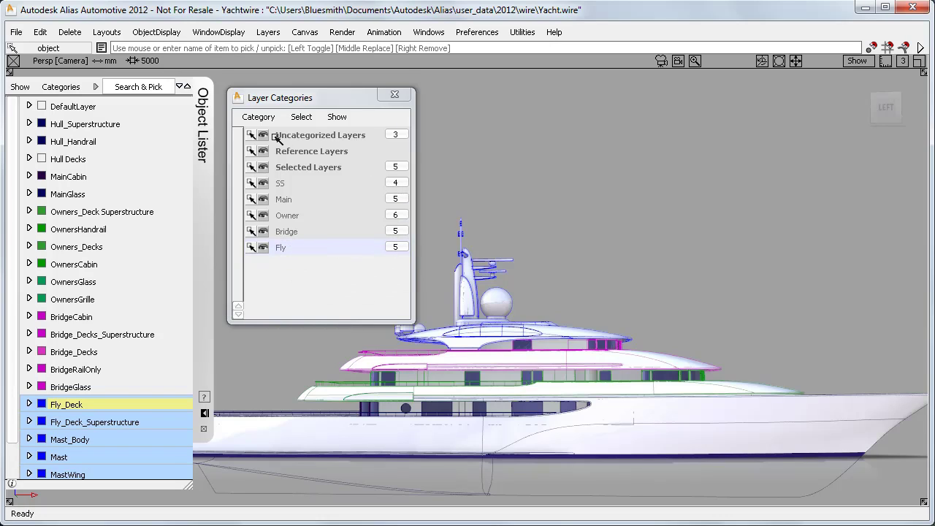
Isolate the uncategorized layers, then move Instruments and Mast_Radomes into the Fly category
right_click(320, 136)
left_click(320, 182)
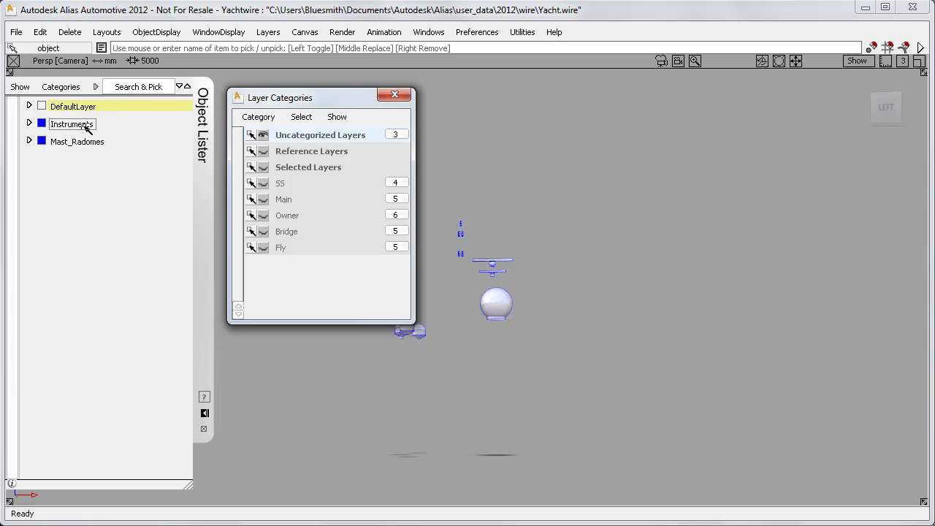
left_click(87, 128)
left_click(85, 141, "shift")
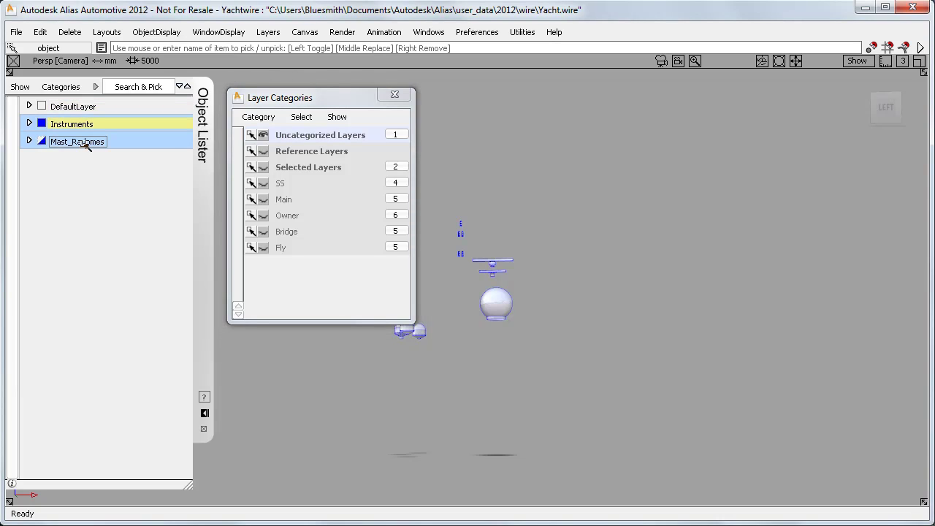
left_click_drag(85, 144, 283, 248)
Isolate the Fly category, then the Bridge category, then the Owner category
right_click(283, 248)
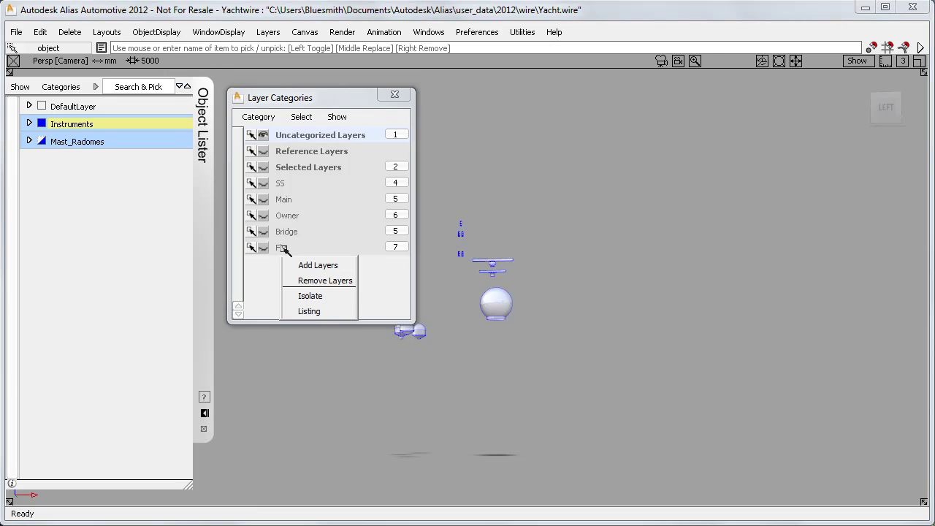
left_click(308, 295)
right_click(304, 233)
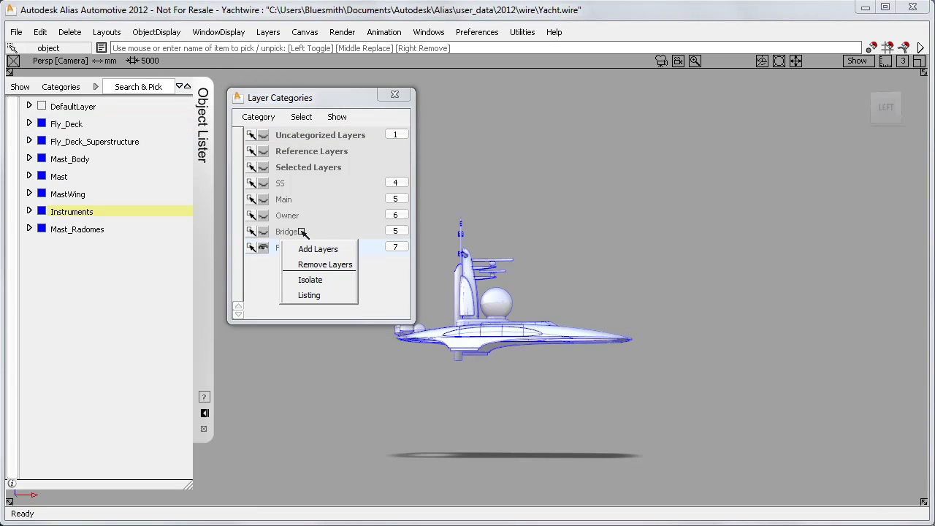
left_click(311, 279)
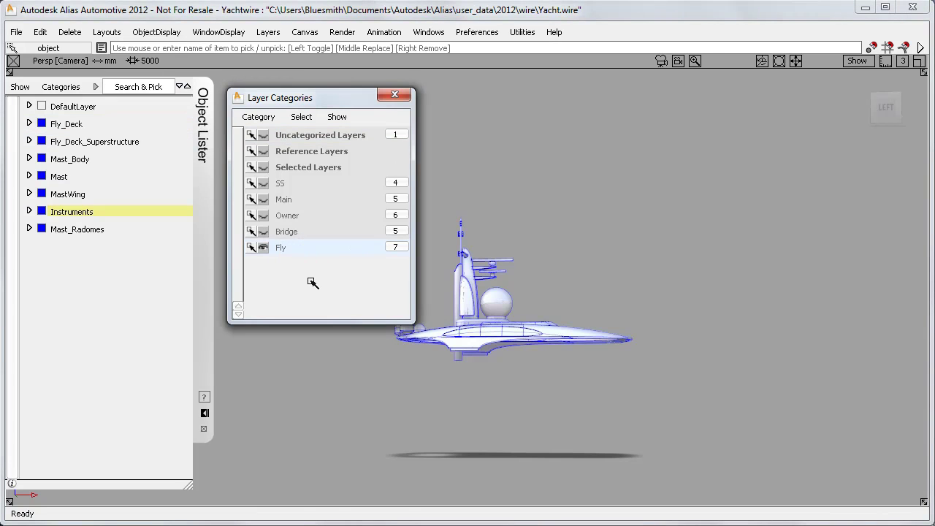
right_click(302, 222)
left_click(309, 264)
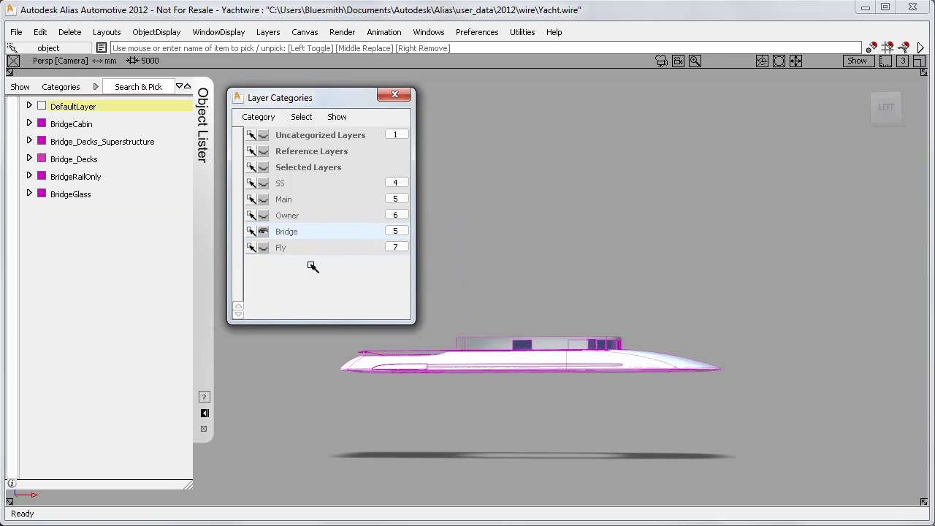
Make Owner current and isolate it, then make Main current and isolate it
left_click(302, 213)
right_click(301, 203)
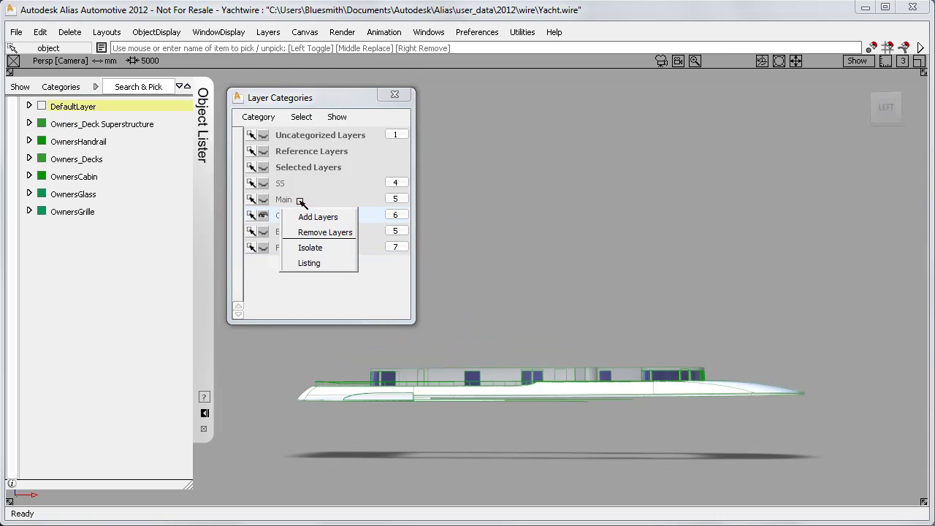
left_click(311, 247)
left_click(309, 199)
right_click(309, 189)
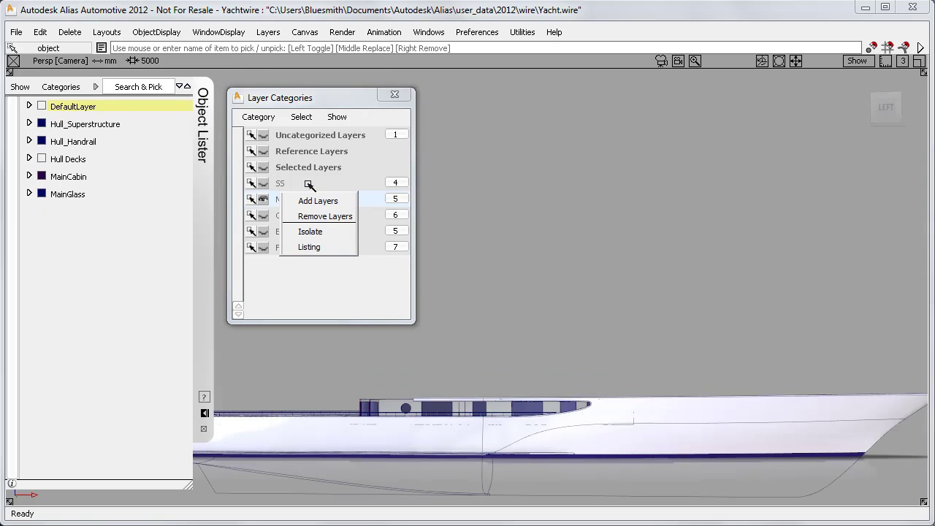
left_click(316, 230)
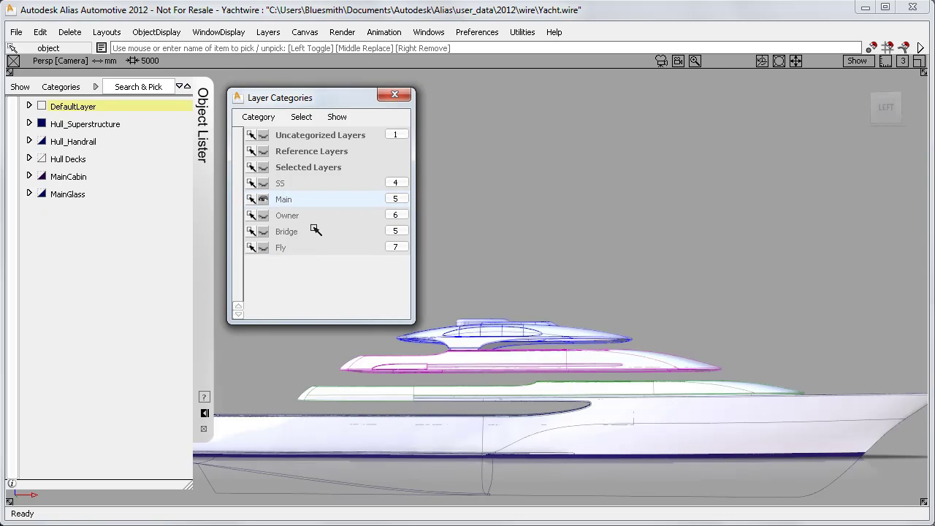
Orbit the yacht into a three-quarter view and bring up Formula_Visage.wire
left_click_drag(461, 326, 622, 417, "alt+shift")
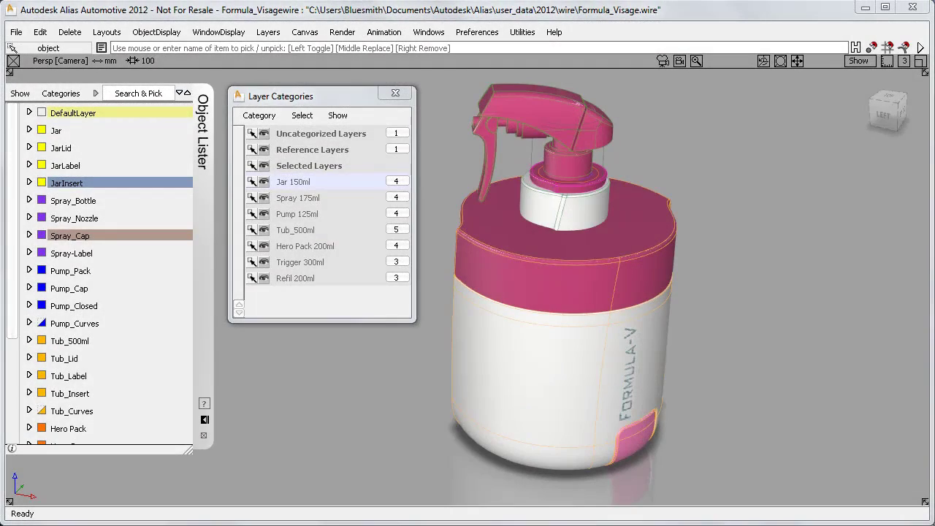
mouse_move(9, 150)
left_mouse_down()
mouse_move(14, 276)
mouse_move(11, 163)
left_mouse_up()
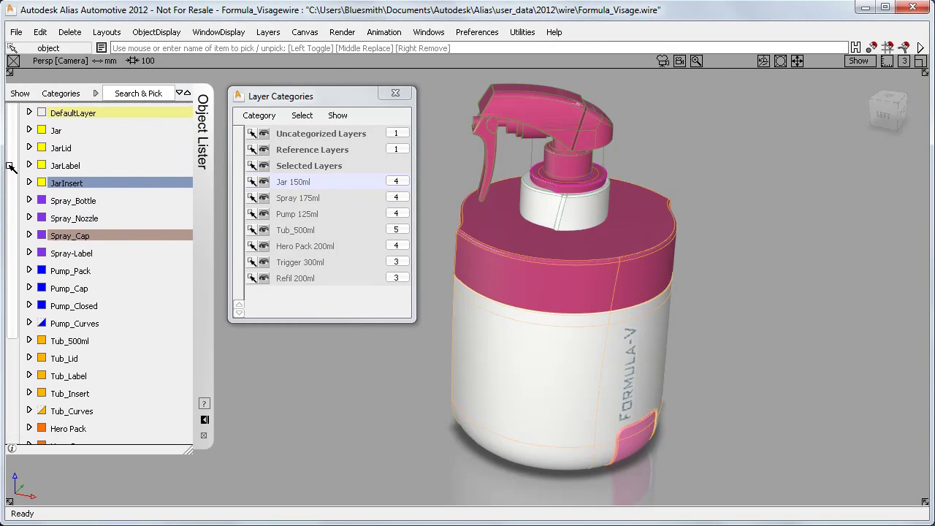
Isolate Jar 150ml, Spray 175ml, Pump 125ml and Tub_500ml one after another
right_click(339, 182)
left_click(339, 230)
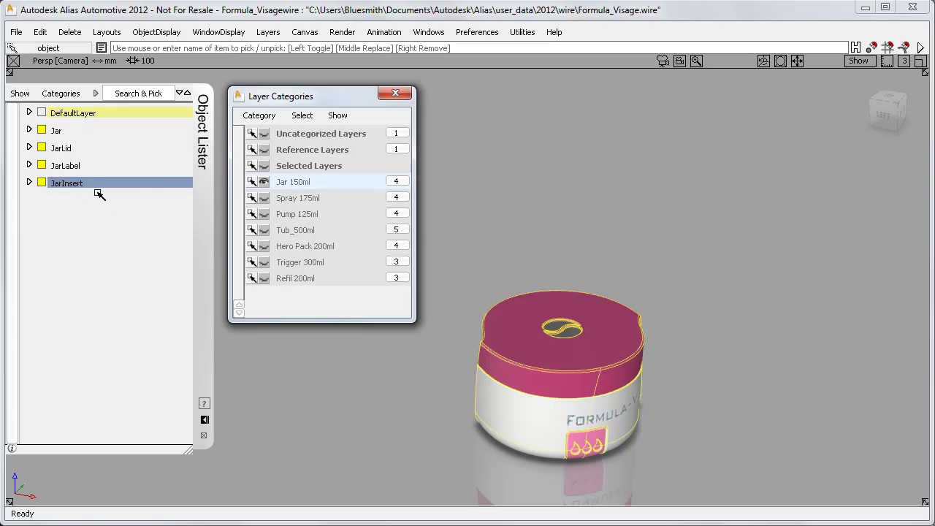
right_click(297, 198)
left_click(309, 245)
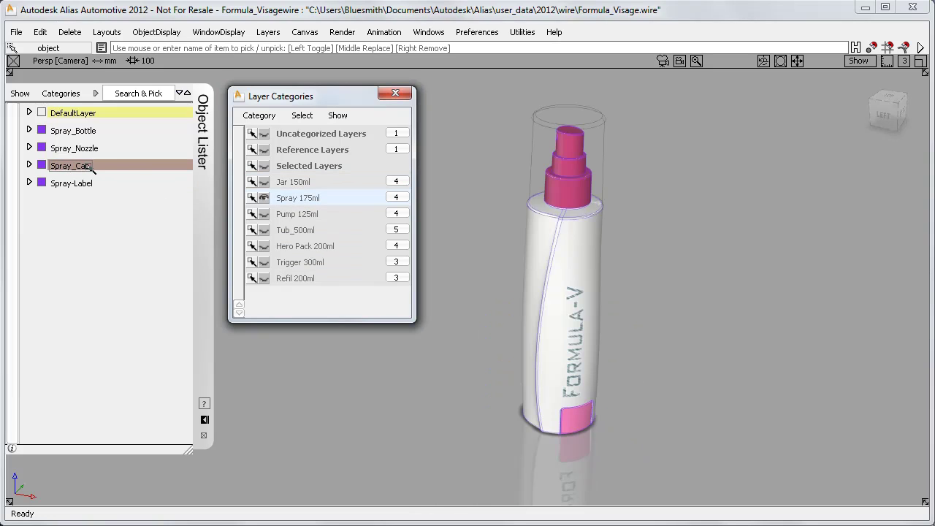
right_click(291, 214)
left_click(316, 262)
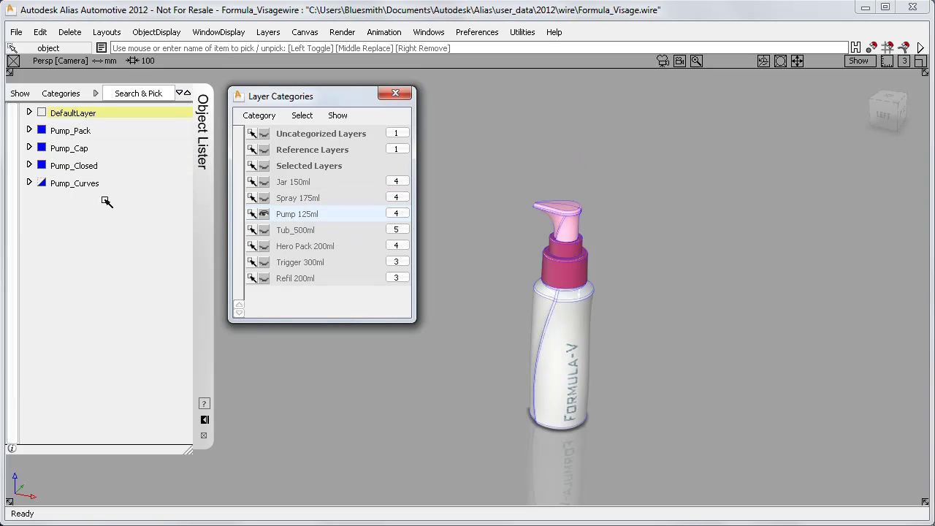
right_click(287, 230)
left_click(311, 278)
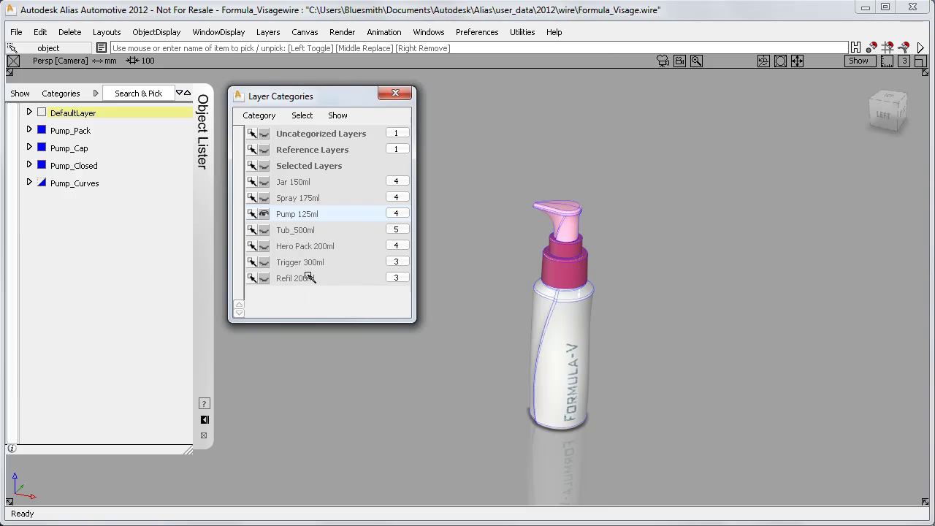
Isolate Pump 125ml, Spray 175ml and finally Jar 150ml again
right_click(303, 215)
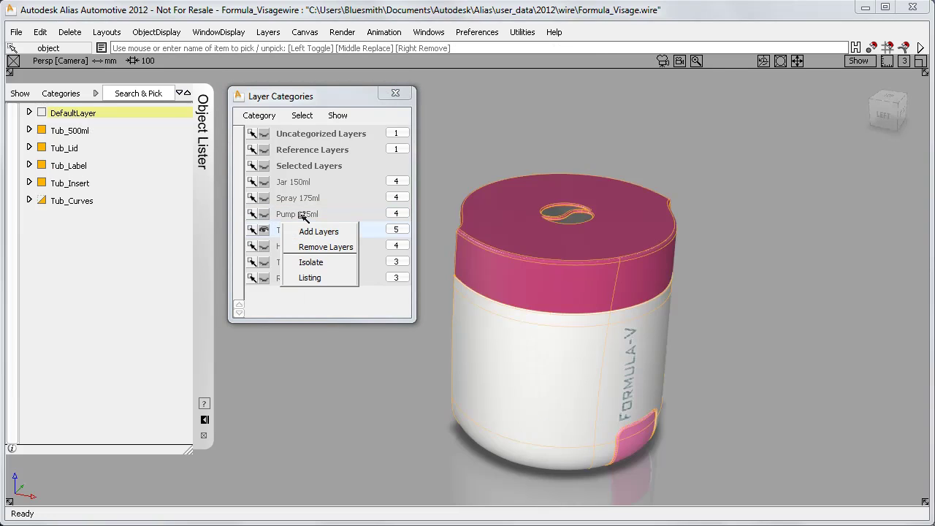
left_click(317, 261)
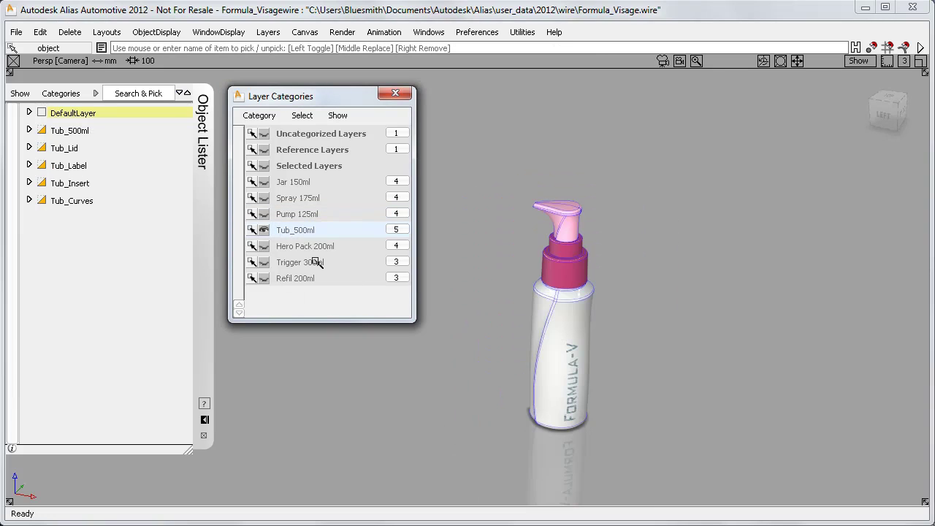
right_click(304, 213)
left_click(310, 246)
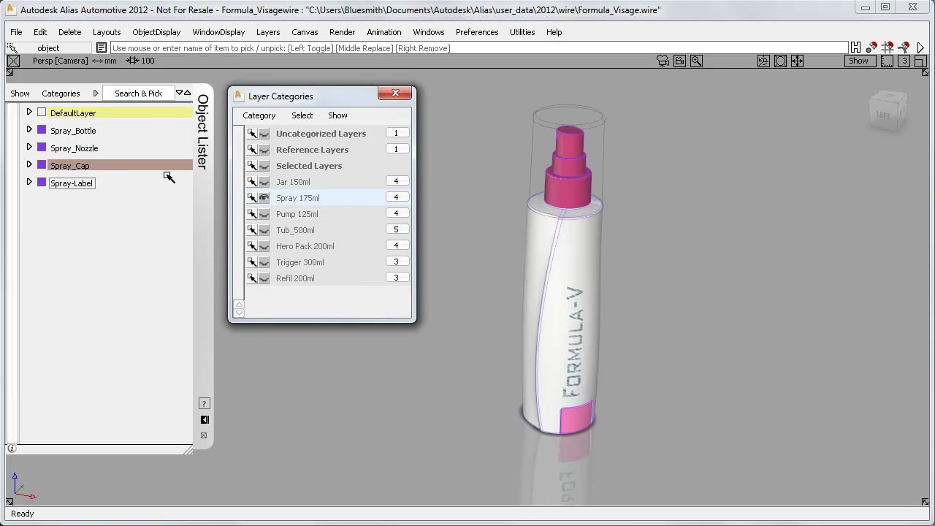
right_click(292, 184)
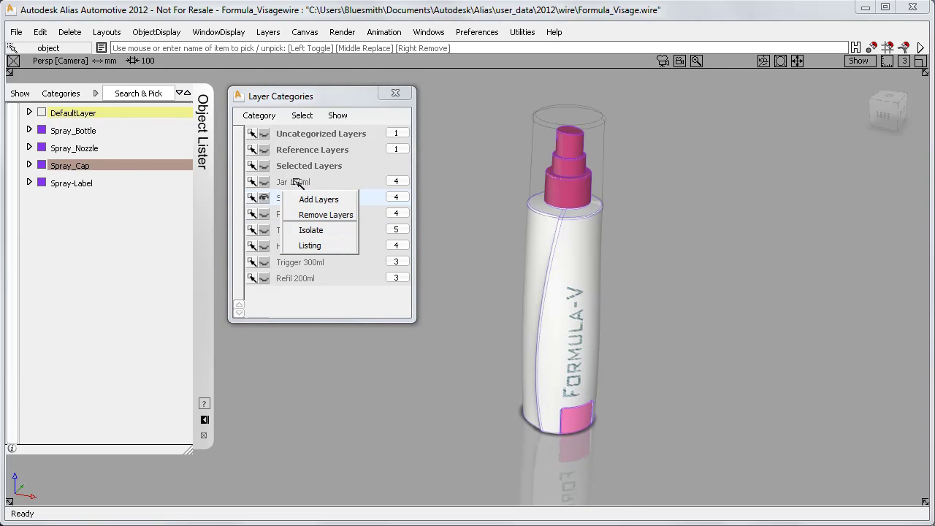
left_click(308, 230)
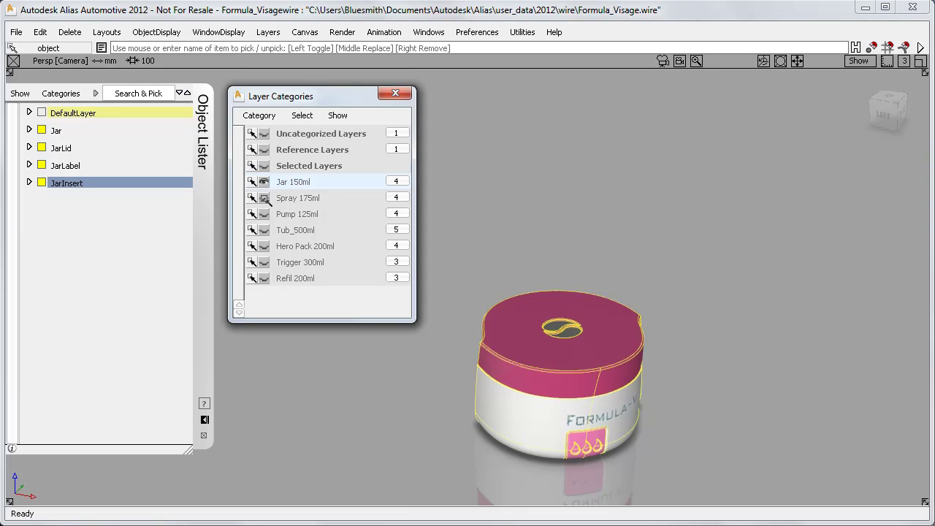
Show Spray 175ml, Pump 125ml, Tub_500ml, Hero Pack 200ml, Trigger 300ml alone, ending on Refil 200ml
left_click(264, 198)
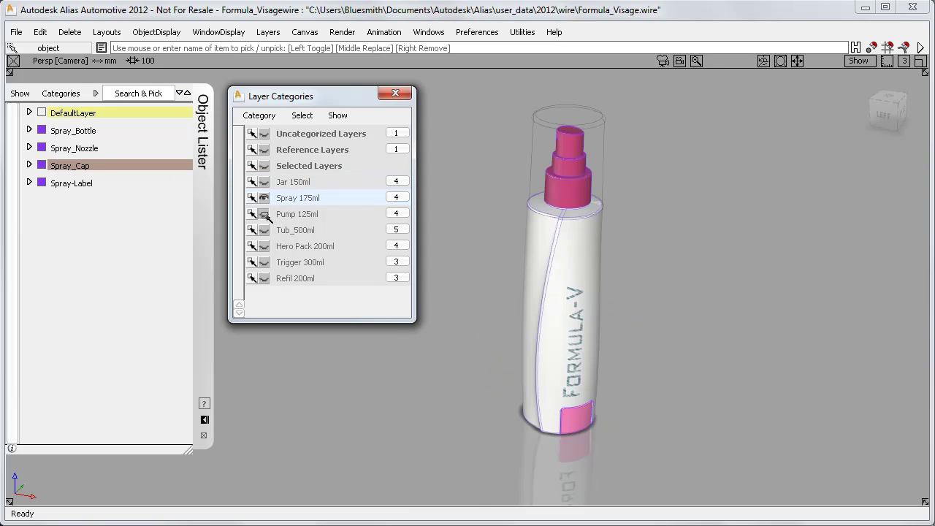
left_click(264, 214)
left_click(264, 230)
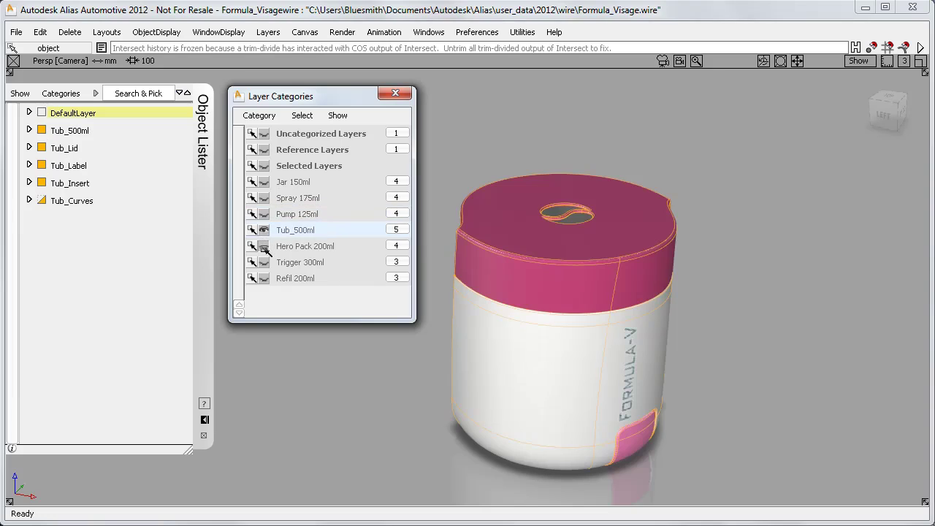
left_click(264, 246)
left_click(263, 262)
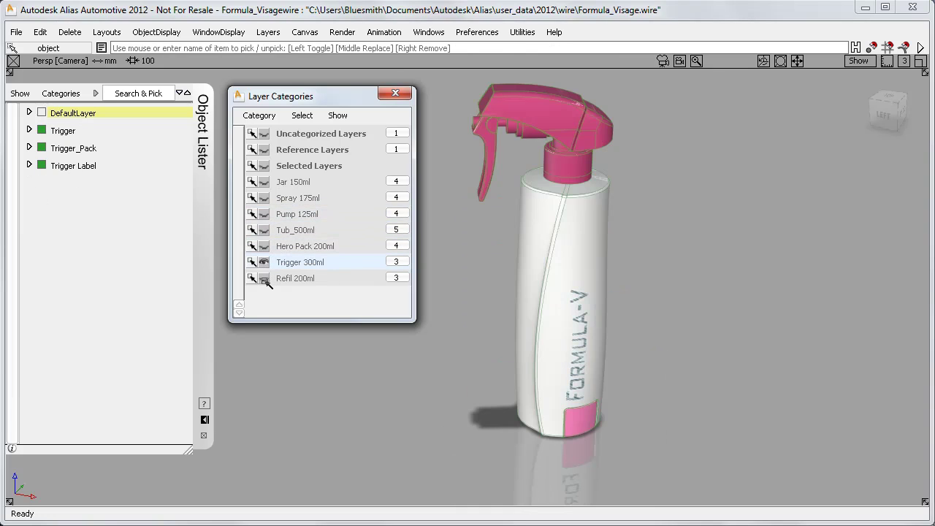
left_click(264, 279)
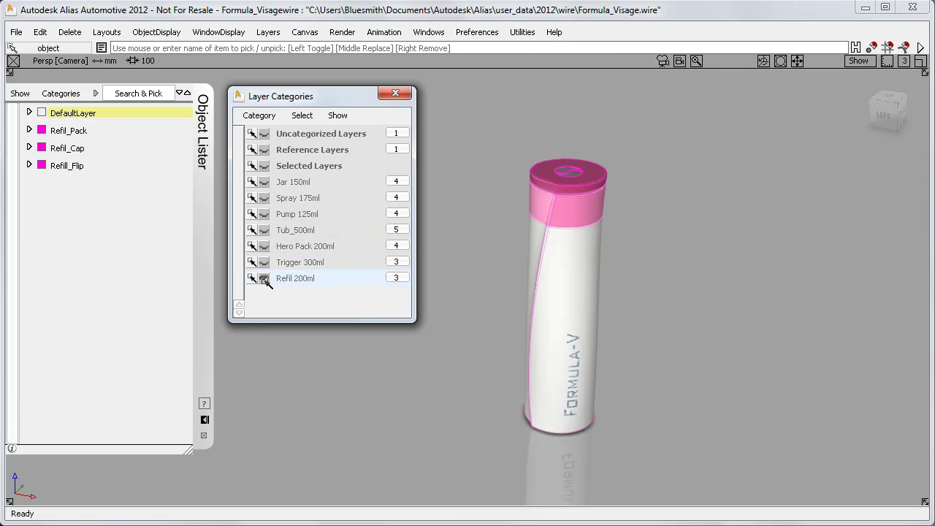
Review the category-cycling shortcuts under Special > Generally Useful Functions in the Hotkeys/Menu Editor, then close it
left_click(478, 32)
mouse_move(486, 84)
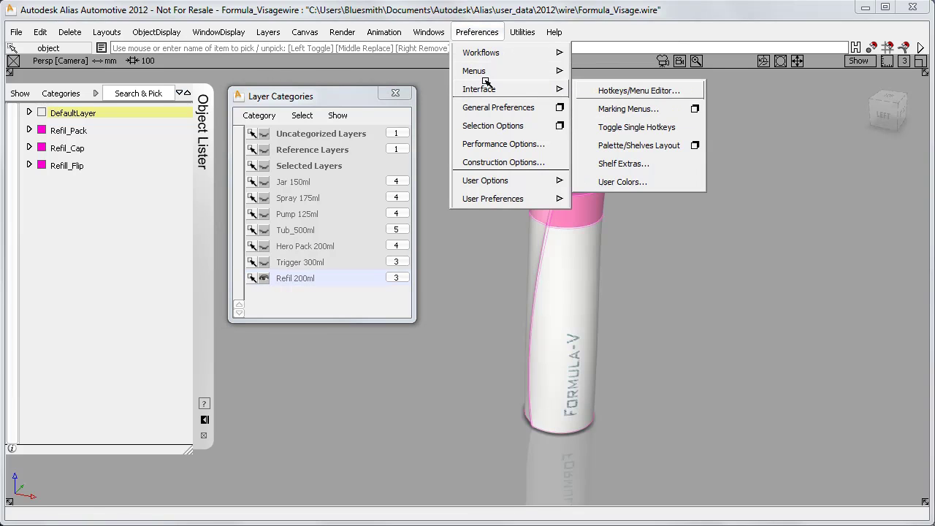
left_click(597, 91)
left_click(606, 371)
left_click(625, 222)
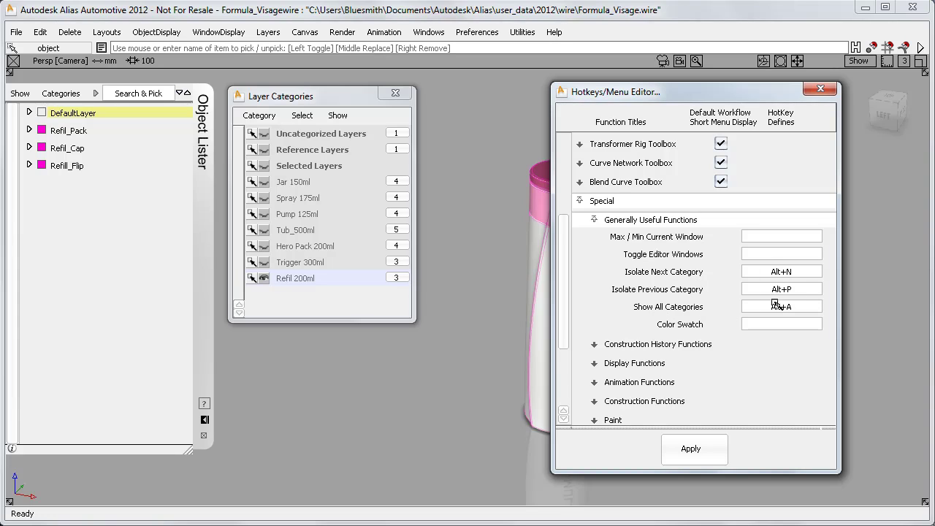
left_click(820, 88)
Close Layer Categories, collapse the Object Lister to a side tab, and change viewport display options
left_click(395, 93)
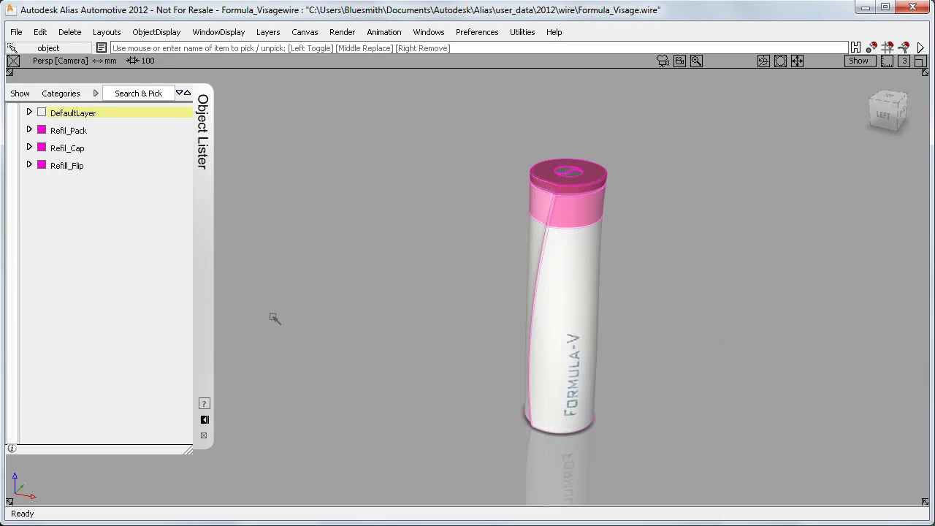
left_click(205, 436)
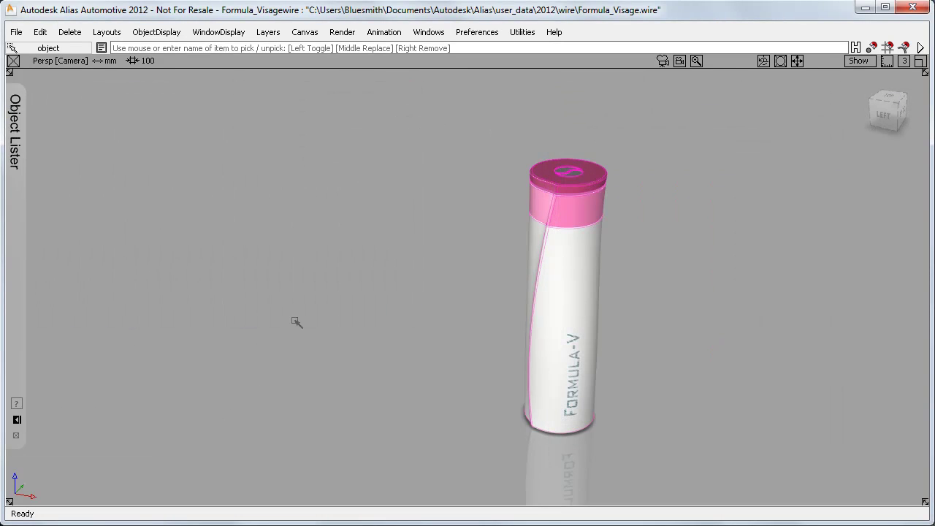
left_click_drag(295, 304, 300, 327, "ctrl+shift")
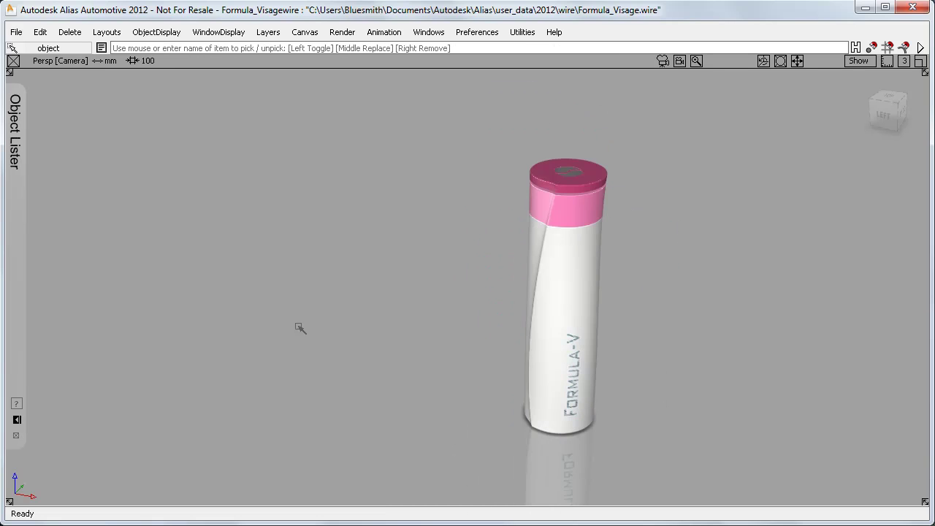
Switch the Refil 200ml viewport to Layouts > Full Screen
left_click(107, 32)
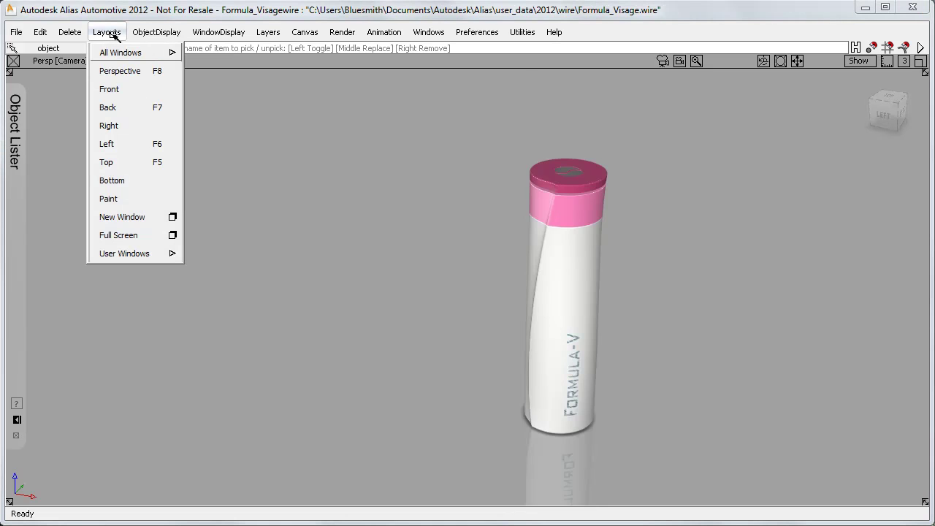
left_click(119, 235)
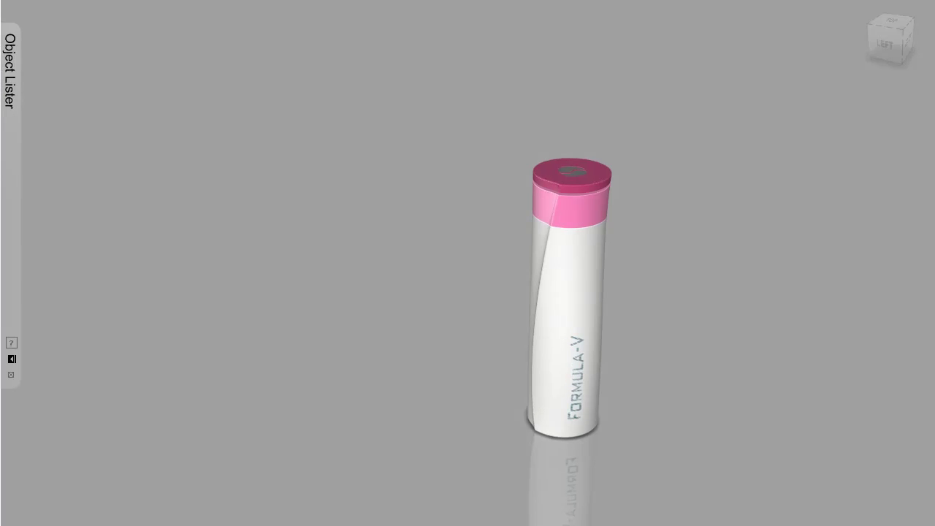